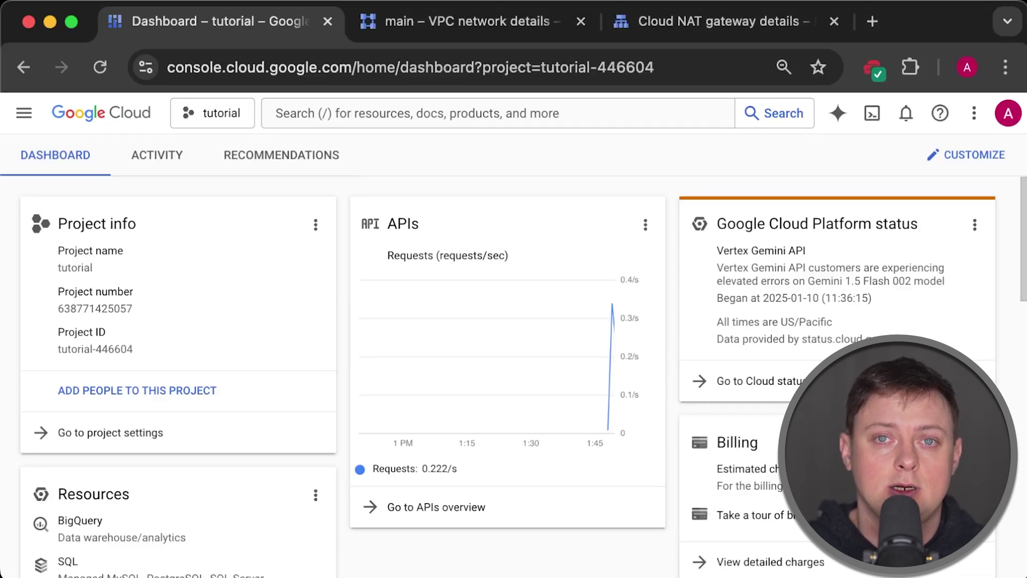
Step: Review the main VPC network's subnets, then the Cloud NAT gateway details
left_click(453, 27)
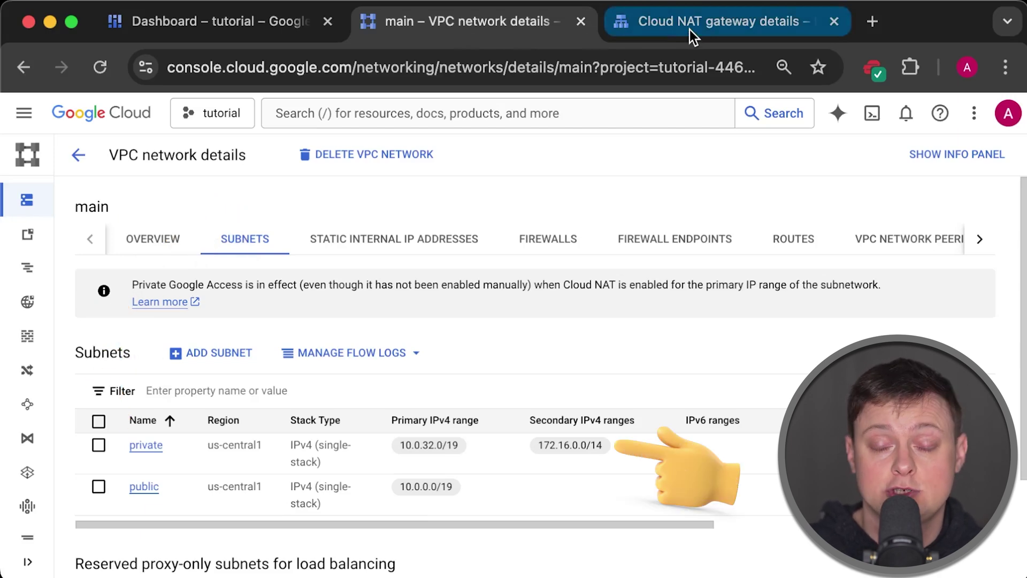
left_click(689, 30)
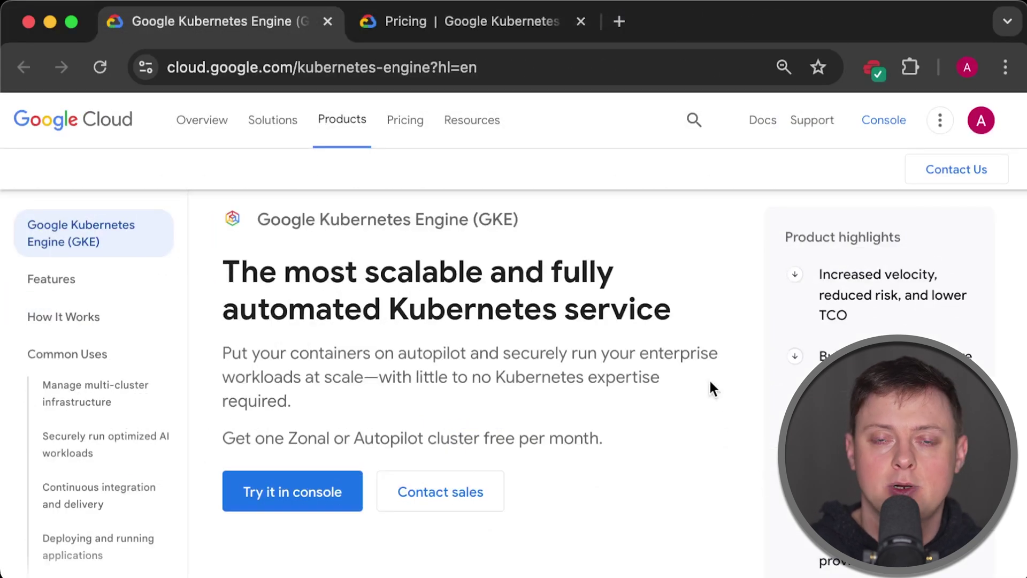
Step: Highlight the GKE standard cluster price of $0.10 per hour on the GKE pricing page
left_click_drag(671, 318, 207, 279)
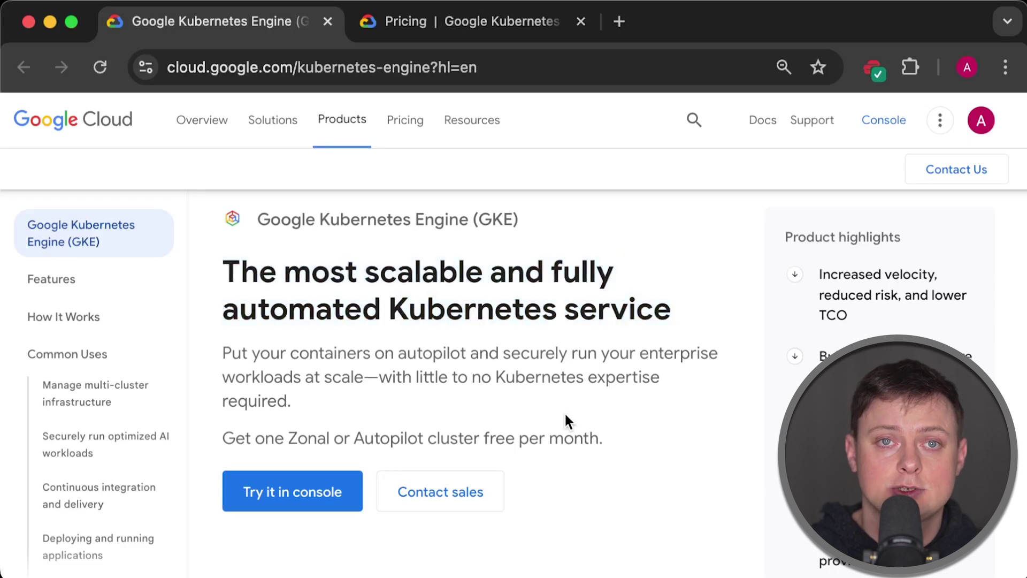
left_click(443, 32)
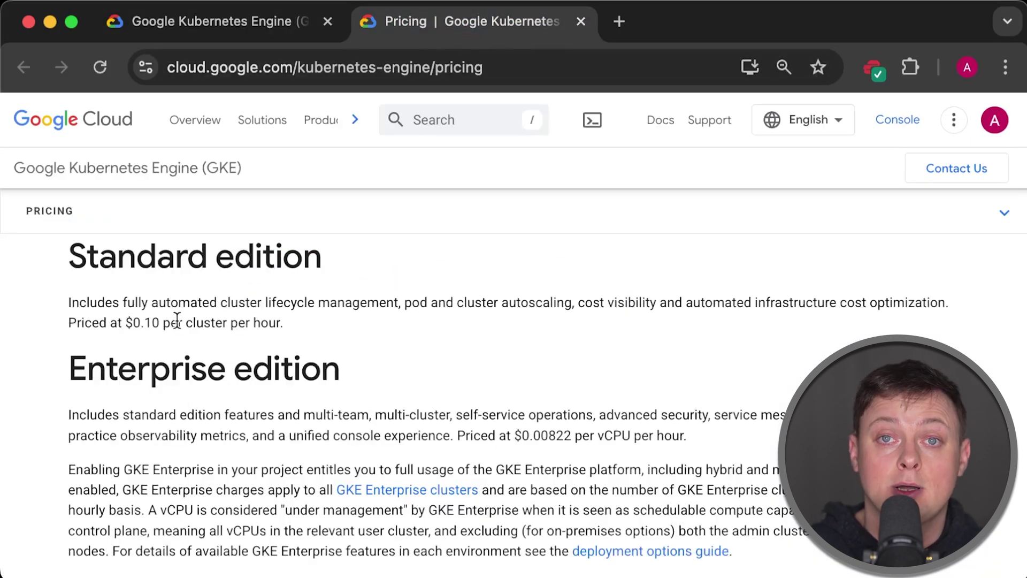
left_click_drag(181, 322, 125, 323)
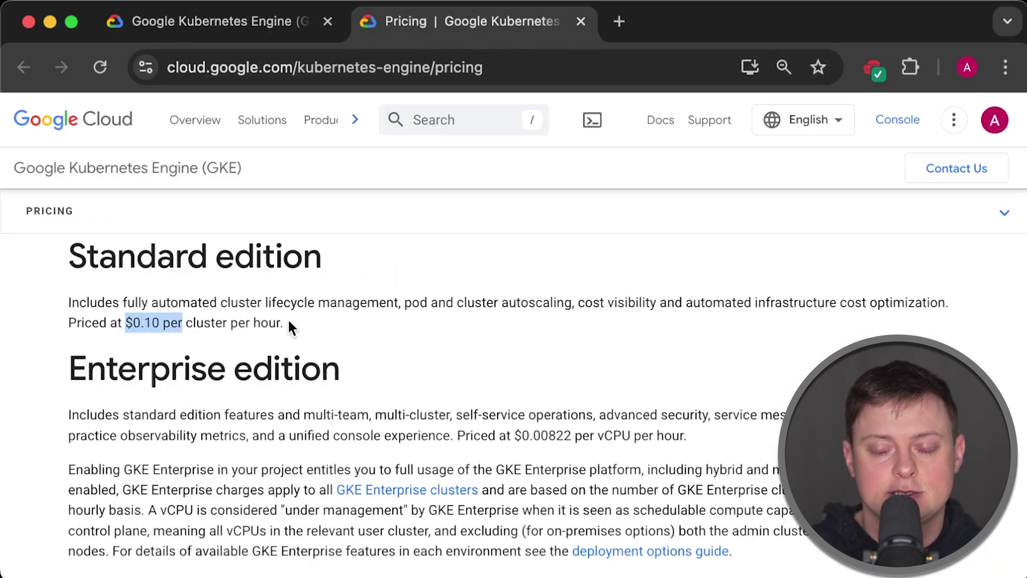
left_click_drag(282, 323, 230, 323)
left_click(399, 337)
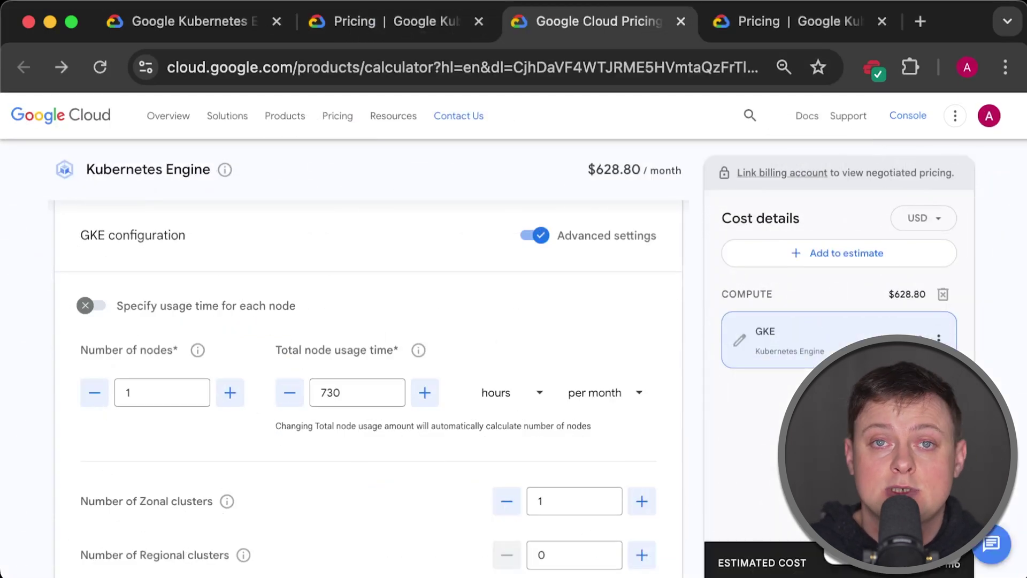
Step: Show the calculator's $0.10 per cluster per hour estimate, then highlight EKS cluster pricing
left_click(843, 341)
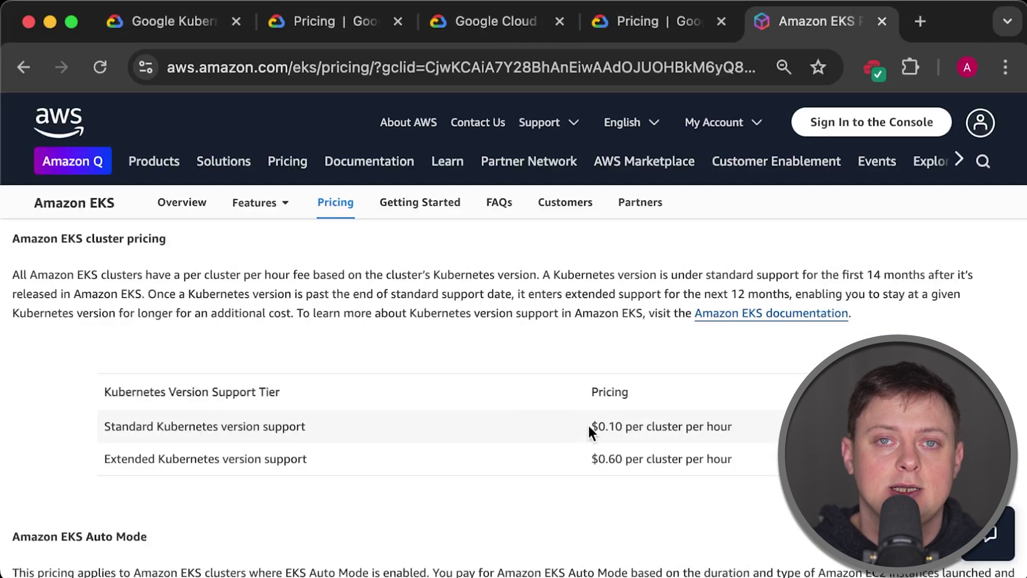
left_click_drag(590, 427, 744, 428)
left_click(761, 504)
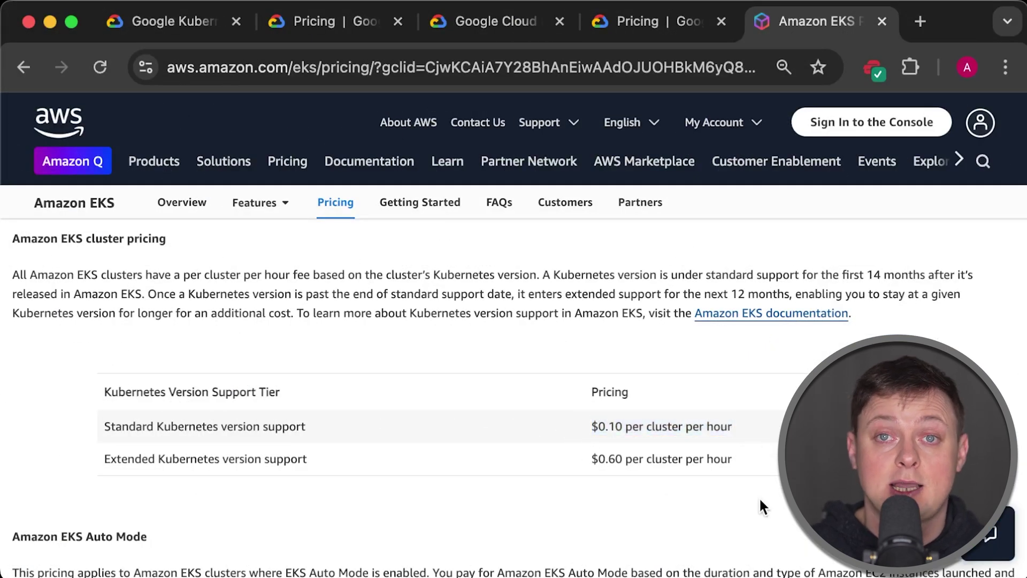
double_click(69, 240)
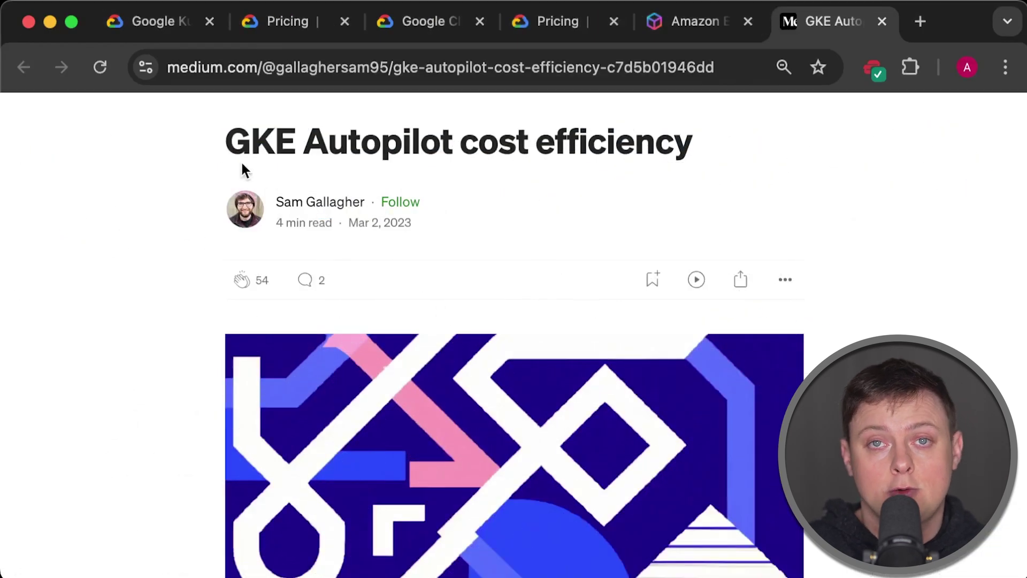
Step: Highlight the article title and GKE Pricing System heading, then enlarge the Standard vs. Autopilot chart
left_click_drag(225, 141, 686, 137)
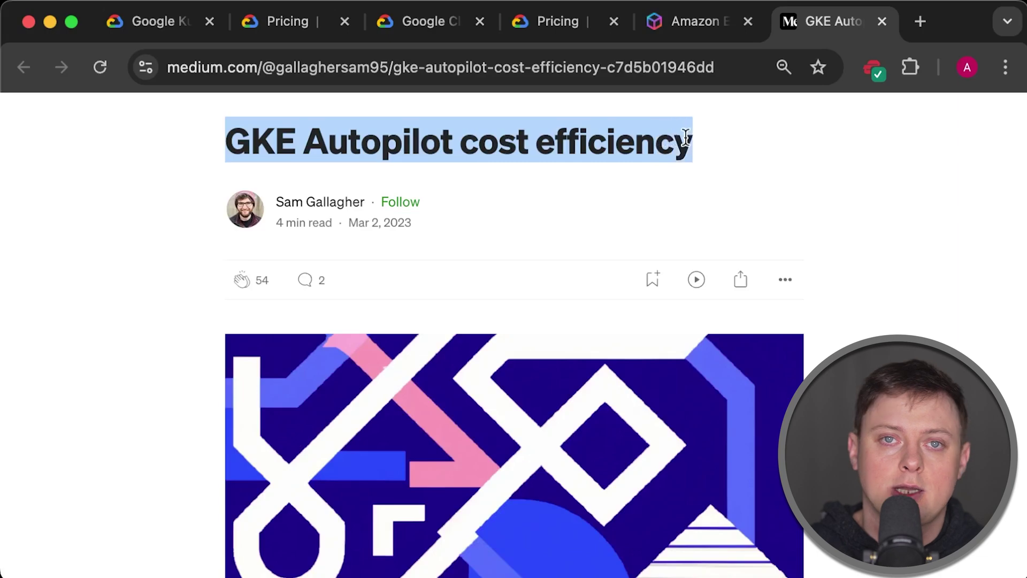
left_click(899, 222)
scroll(990, 318, "down", 4)
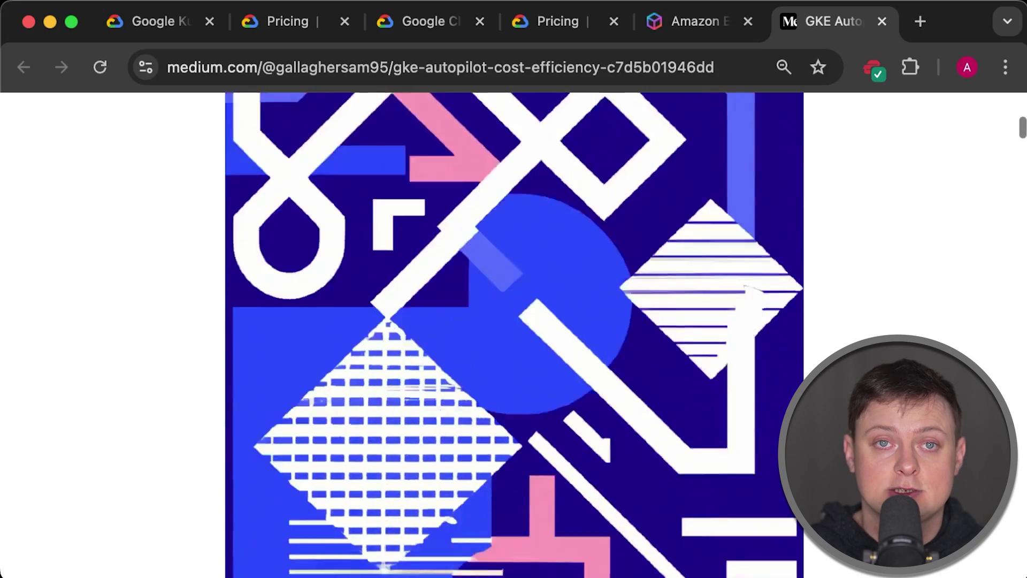
scroll(513, 335, "down", 4)
scroll(513, 335, "down", 2)
scroll(514, 334, "down", 2)
scroll(513, 335, "down", 2)
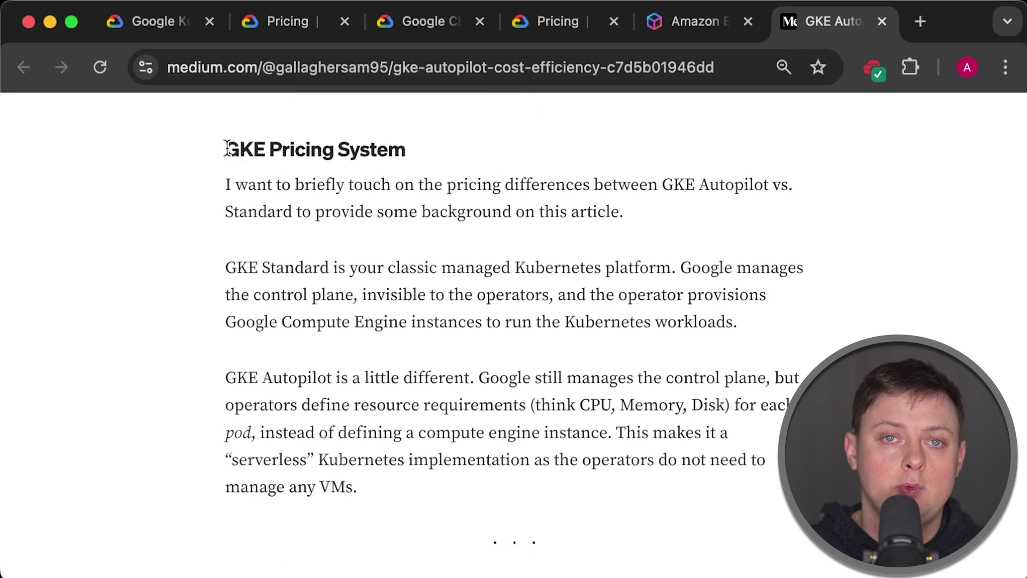
left_click_drag(227, 149, 414, 148)
left_click(413, 148)
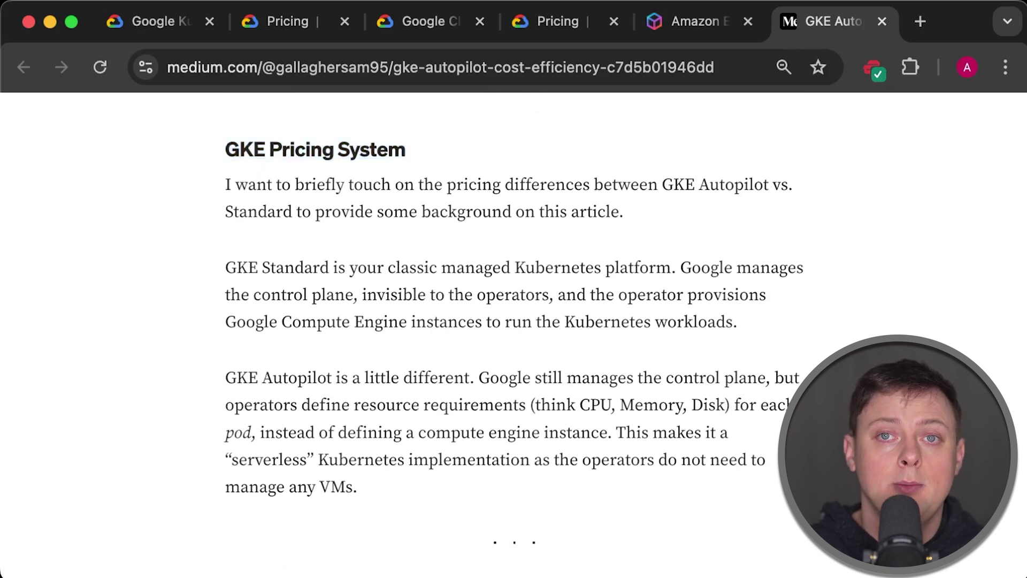
scroll(514, 334, "down", 4)
scroll(514, 334, "down", 1)
scroll(514, 334, "down", 2)
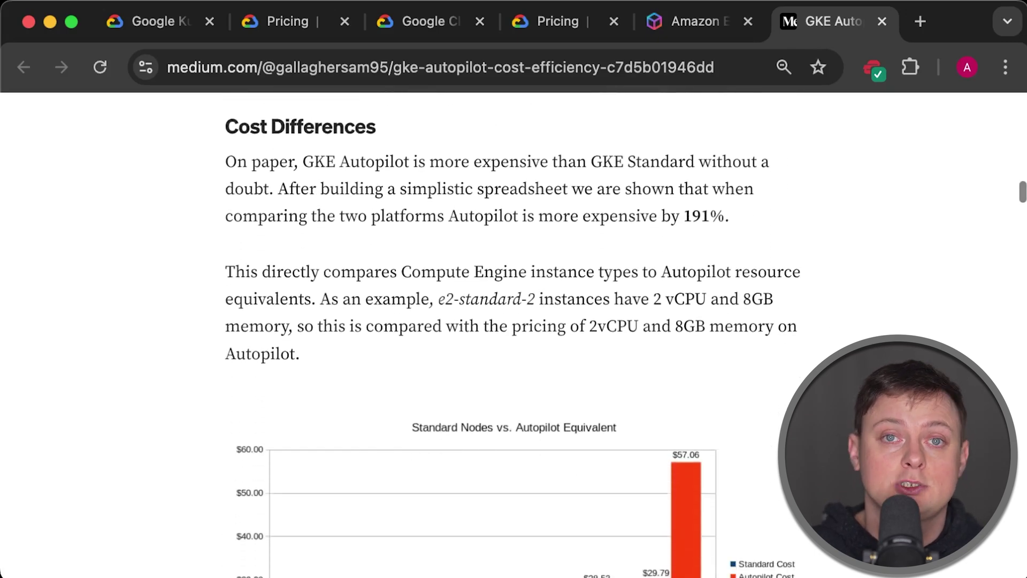
scroll(710, 434, "down", 2)
scroll(710, 434, "down", 3)
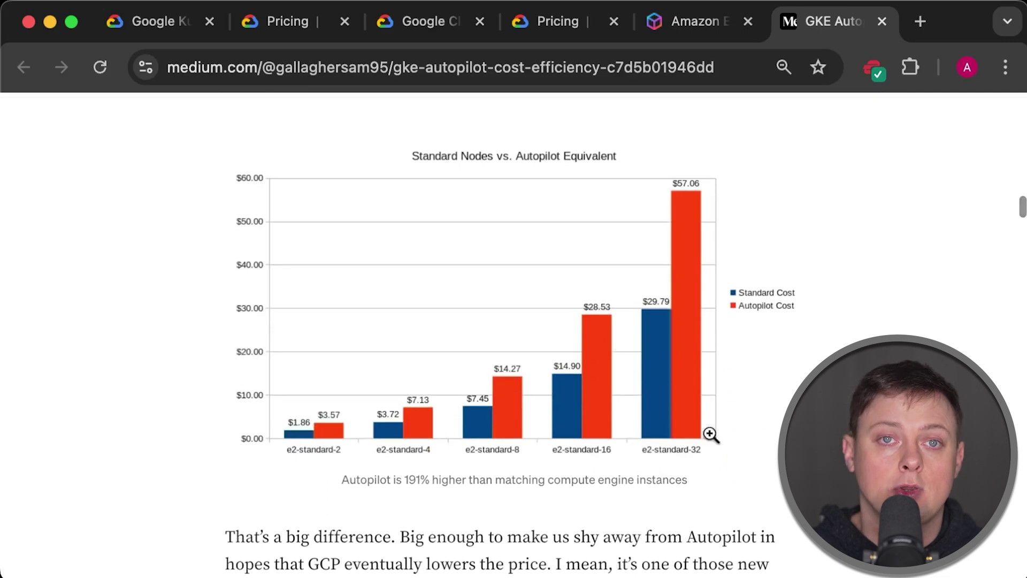
left_click(536, 358)
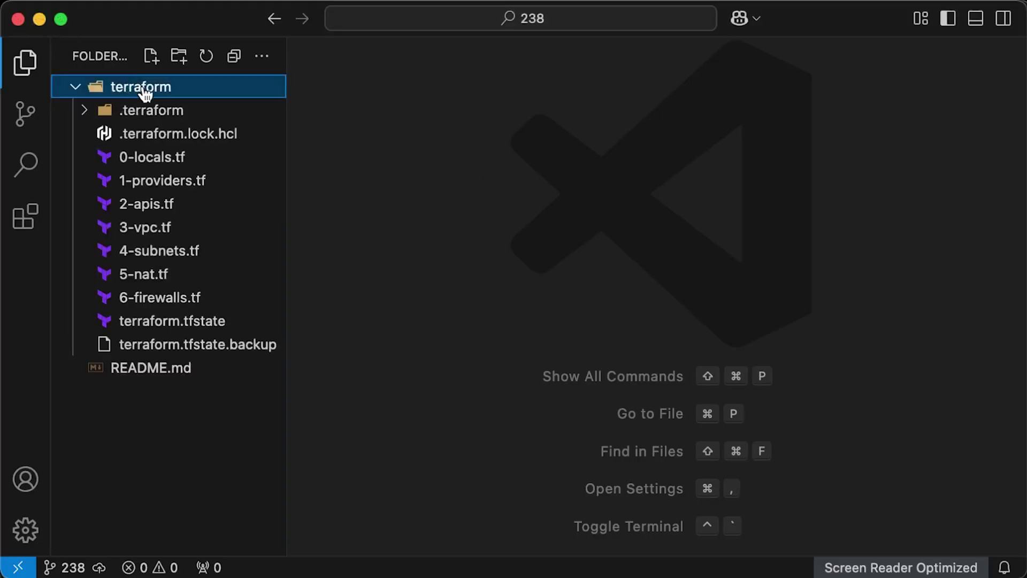
Step: Create a new 7-gke.tf file in the terraform folder
right_click(144, 95)
left_click(176, 99)
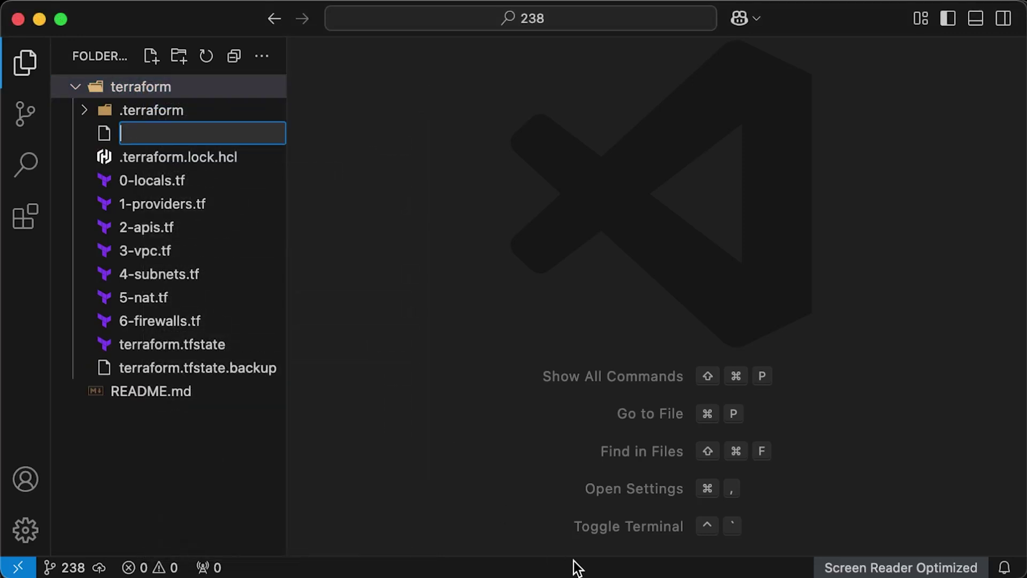
type("7-gke.tf")
key("Return")
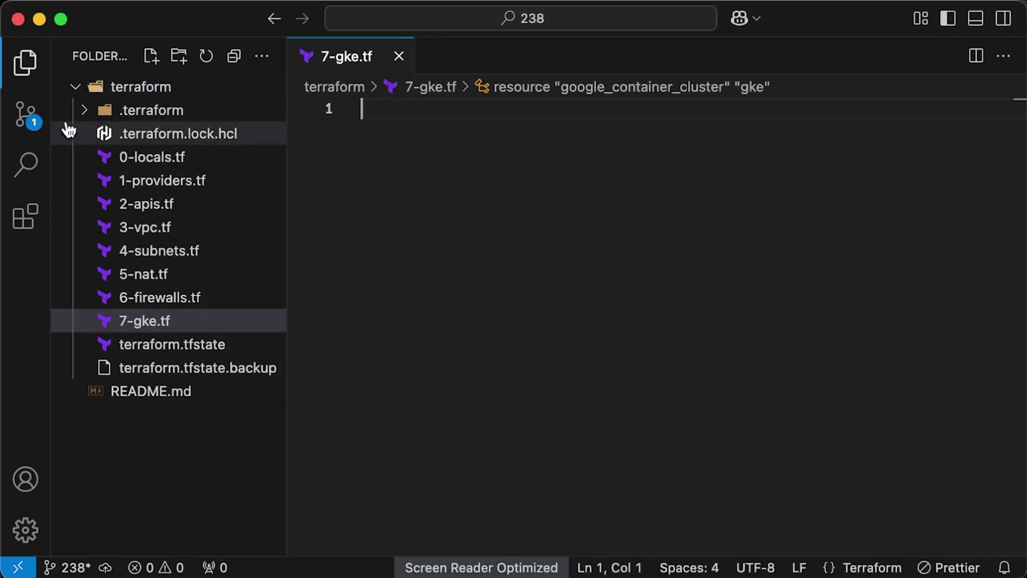
left_click(23, 73)
Step: Add google_container_cluster 'demo' in us-central1-a, removing the default node pool, one initial node
type("resource \"google_container_cluster\" \"gke\" { }")
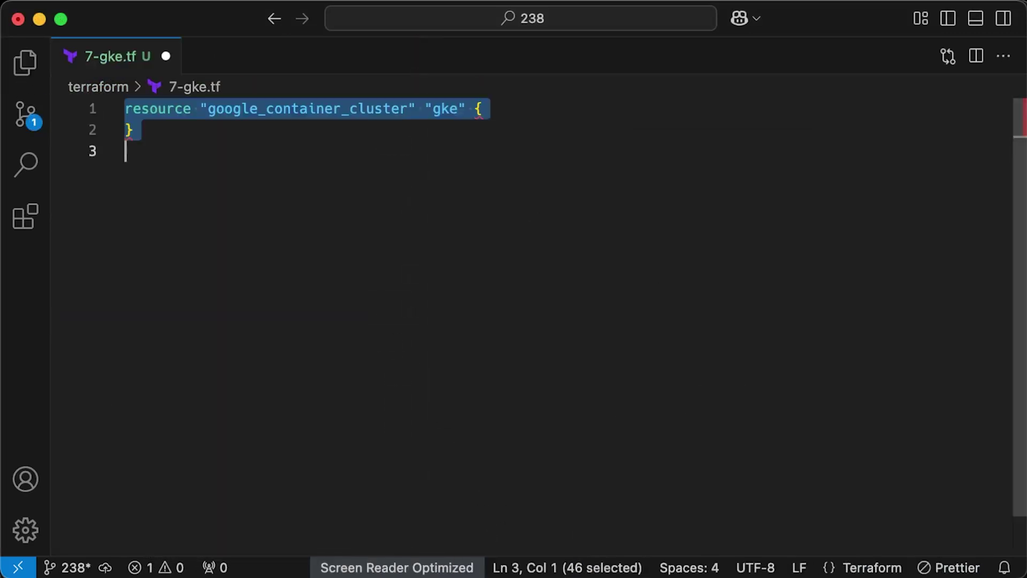
type("name                     = \"demo\"")
key("Right")
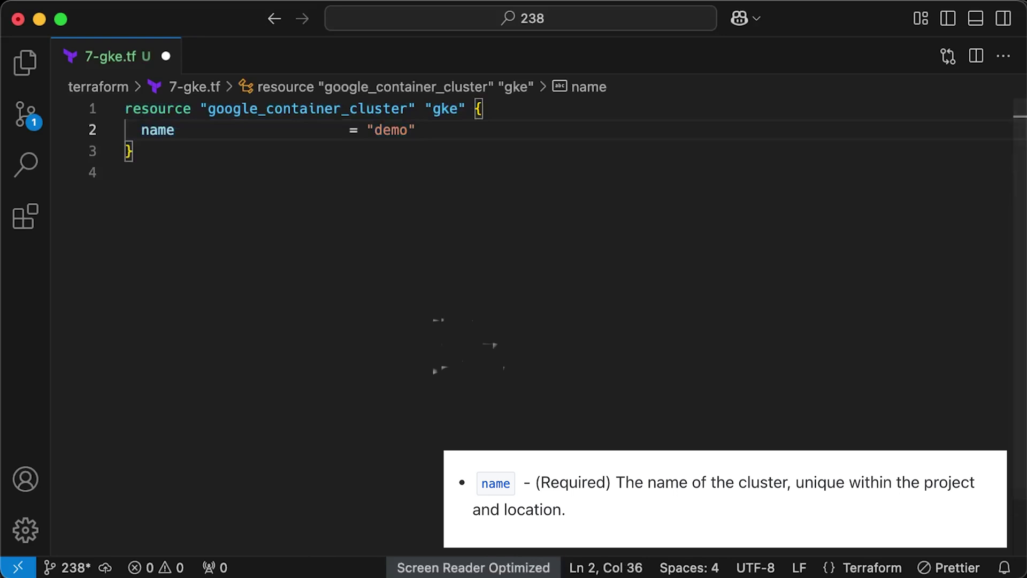
key("Return")
type("location                   = \"us-central1-a\"")
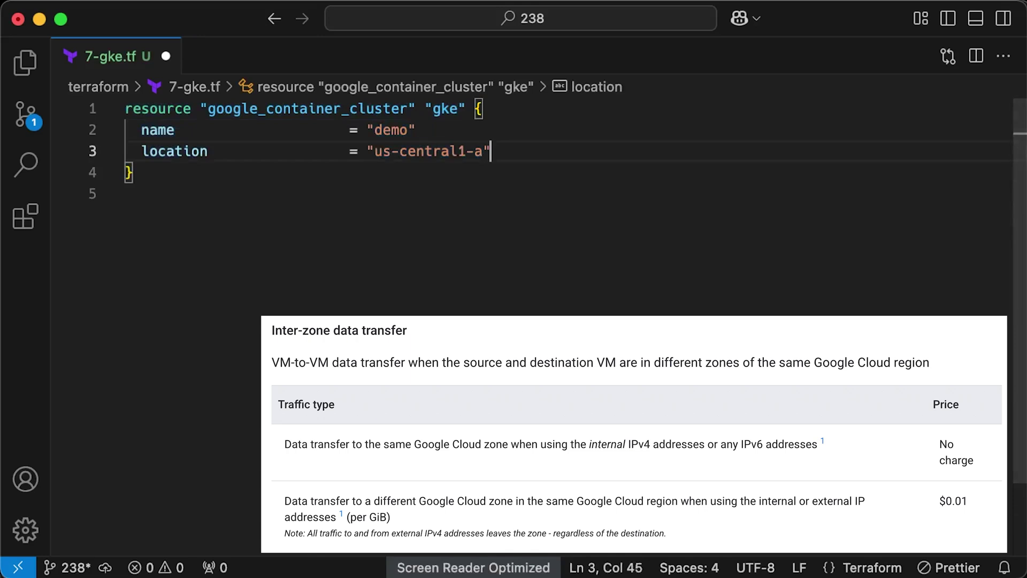
type("remove_default_node_pool = true")
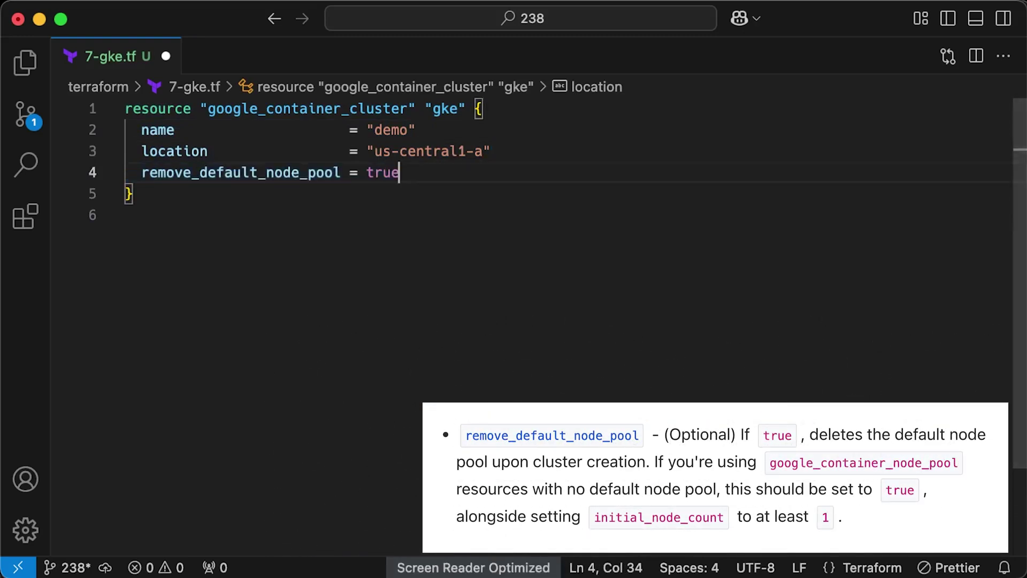
type("   initial_node_count         = 1")
key("Down")
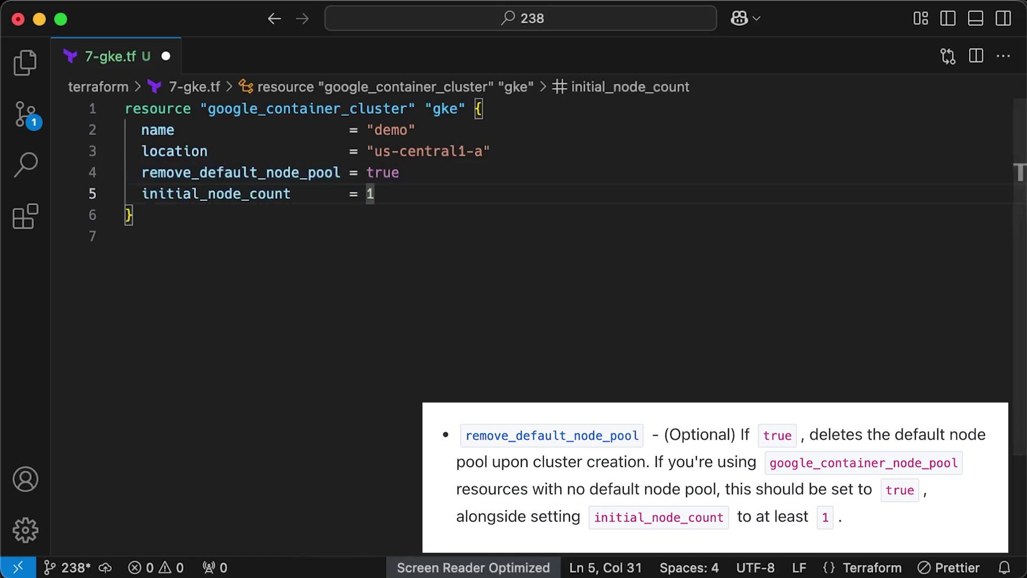
type("network                    = google_compute_network.vpc.self_link")
Step: Add the network self_link, private subnetwork, VPC_NATIVE networking mode and deletion_protection = false
key("Right")
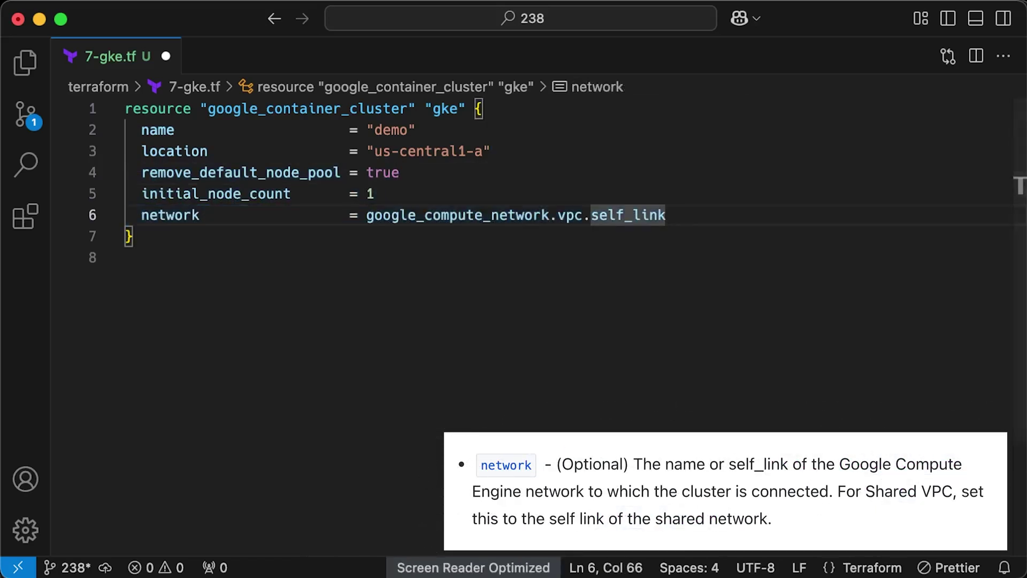
type("subnetwork               = google_compute_subnetwork.private.self_link")
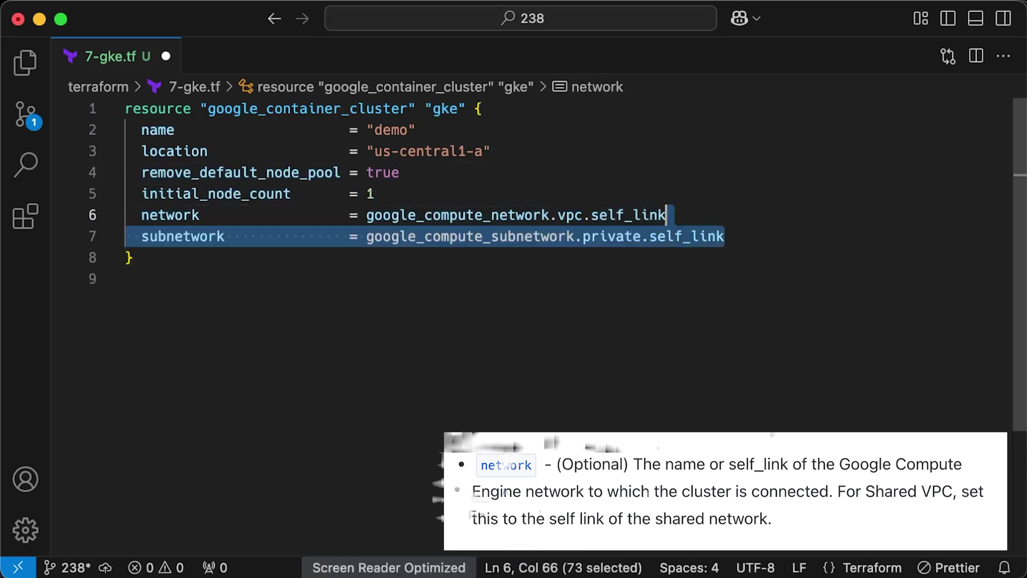
key("Right")
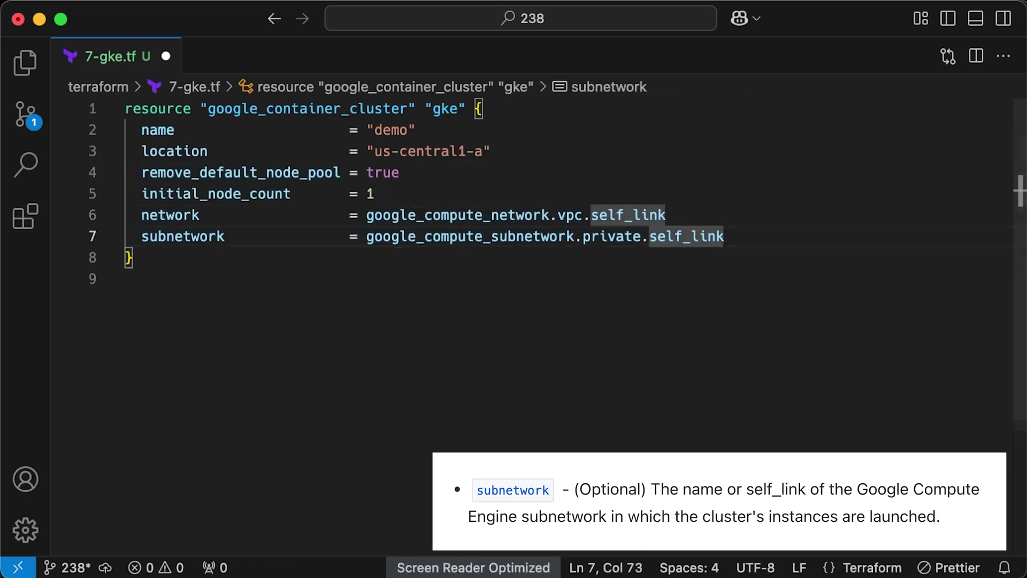
type("networking_mode          = \"VPC_NATIVE\"")
key("Right")
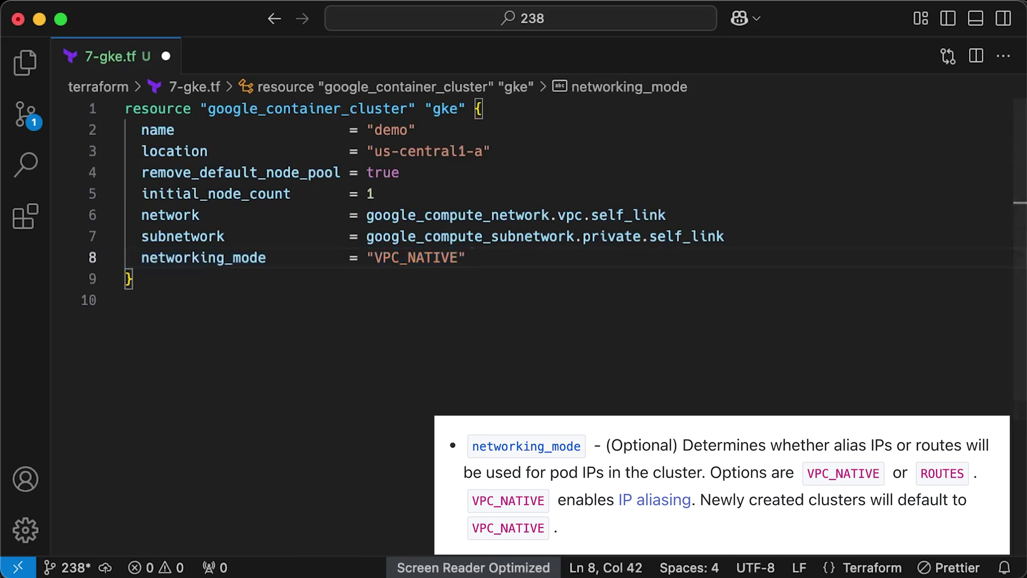
type("deletion_protection = false")
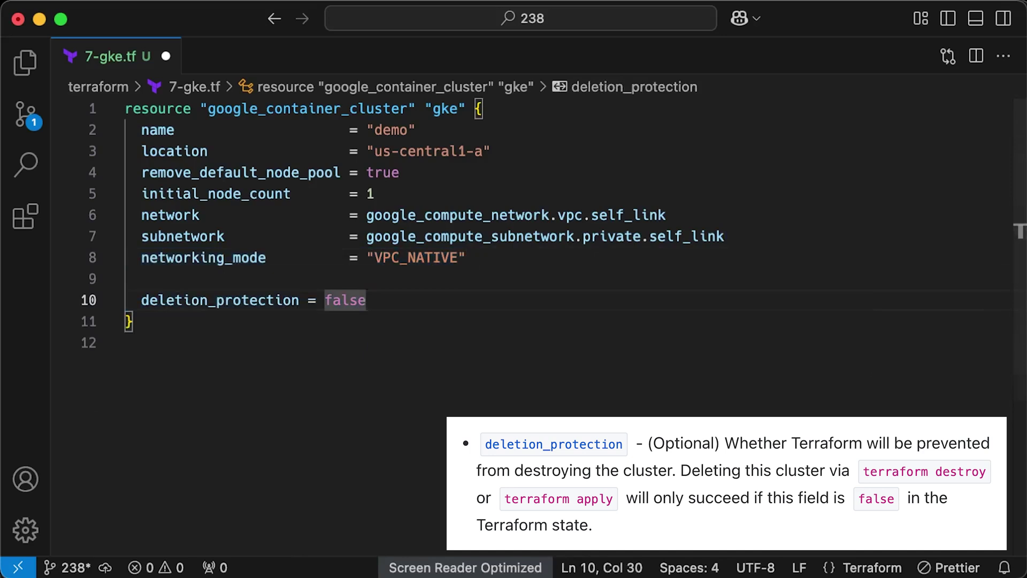
Step: Add commented node_locations, http_load_balancing and horizontal_pod_autoscaling addons, and a REGULAR release channel
type("# Optional, if you want multi-zonal cluster   # node_locations = [\"us-central1-b\"]")
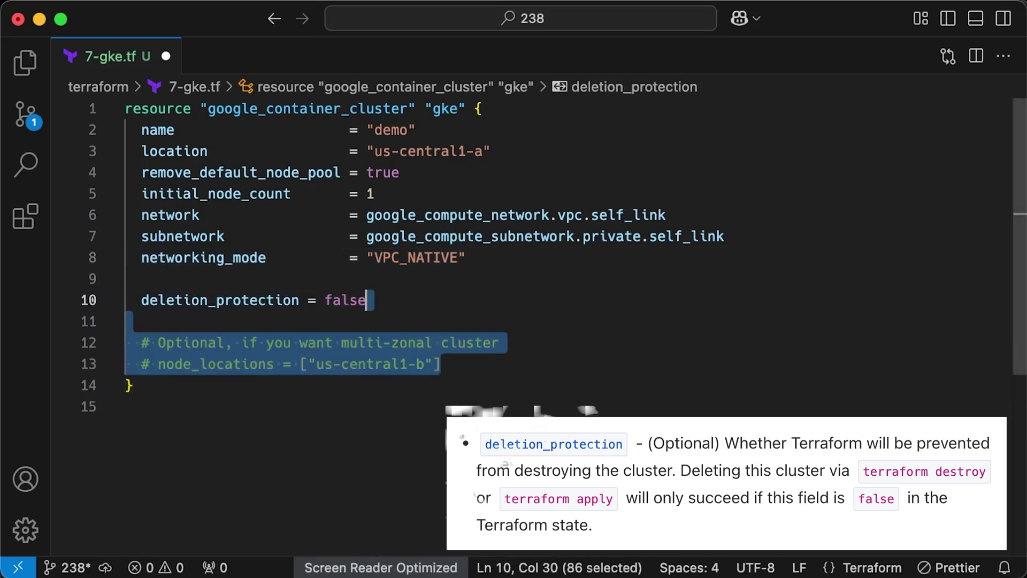
key("Right")
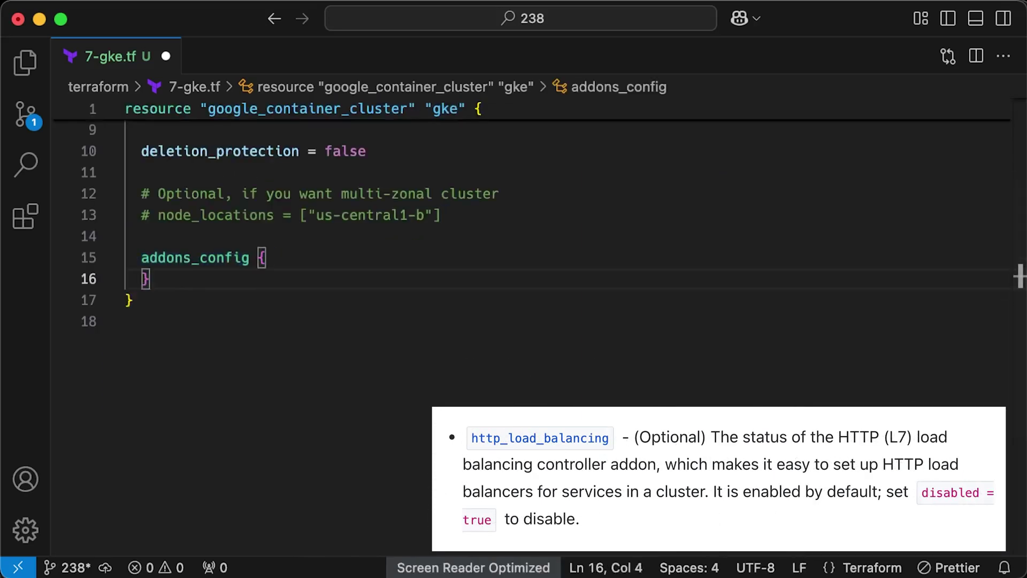
key("Right")
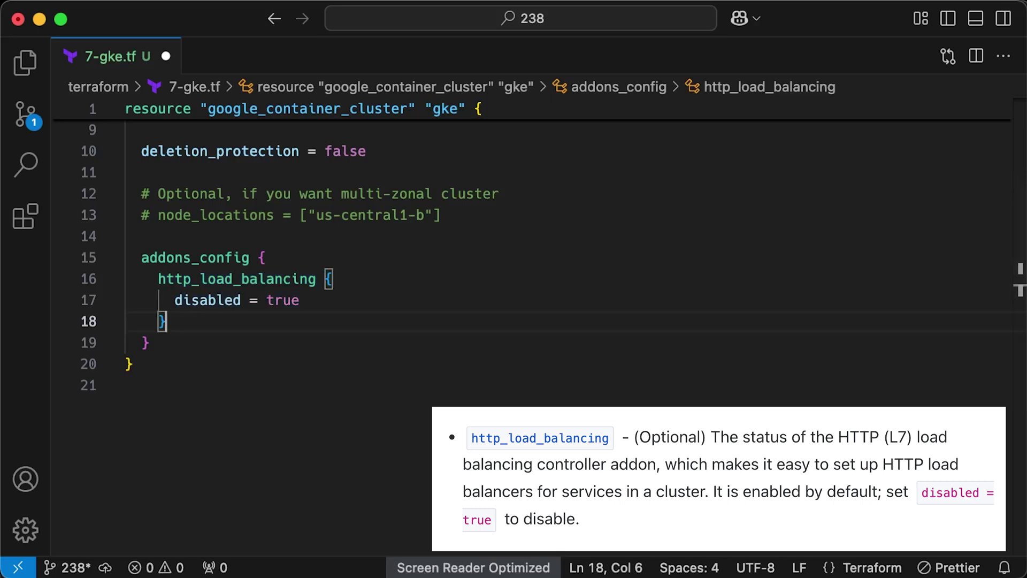
type("horizontal_pod_autoscaling {       disabled = false     }")
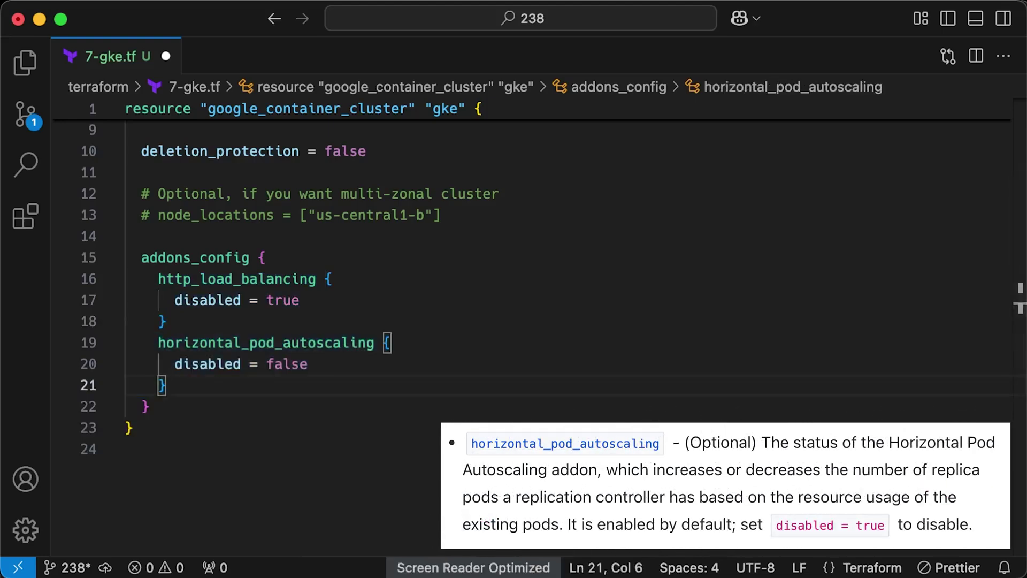
scroll(749, 401, "down", 3)
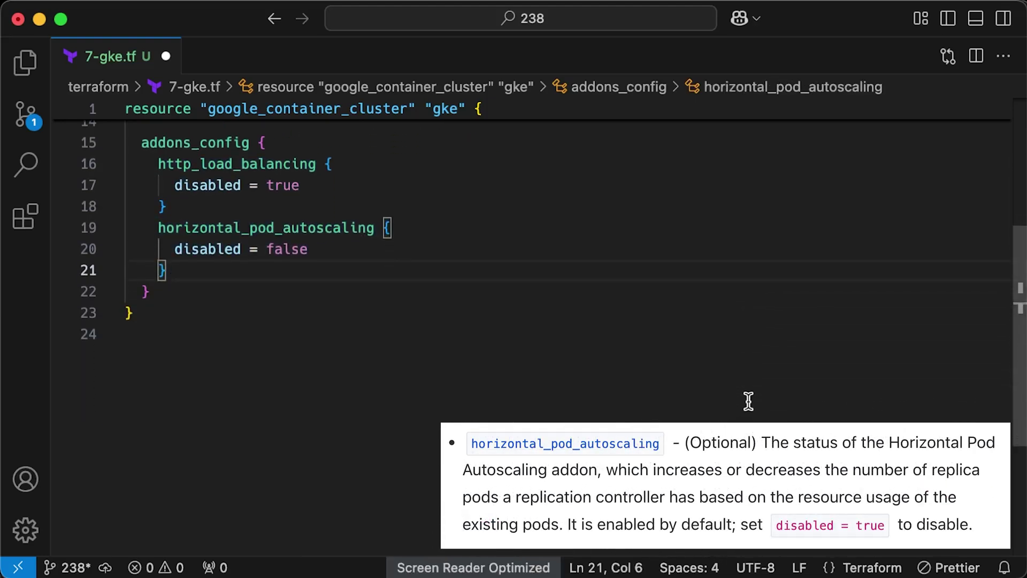
key("super+v")
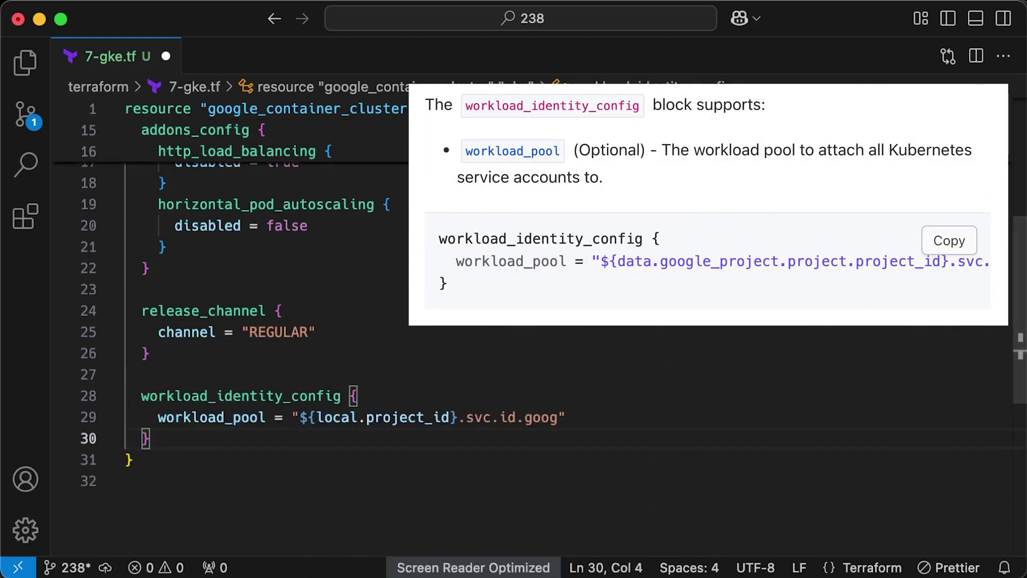
scroll(778, 481, "down", 3)
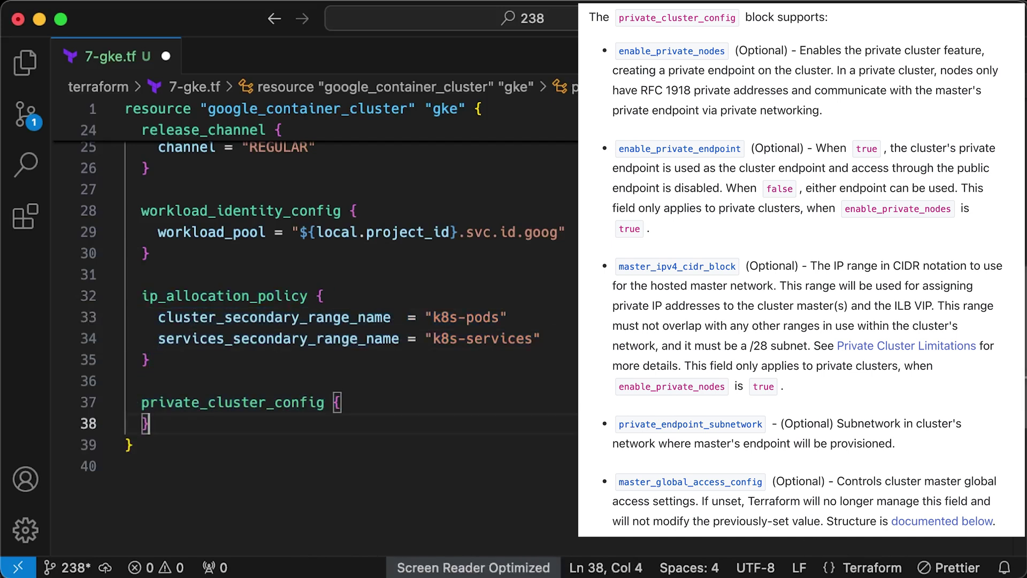
scroll(313, 281, "down", 5)
scroll(314, 281, "down", 2)
type("enable_private_endpoint = false")
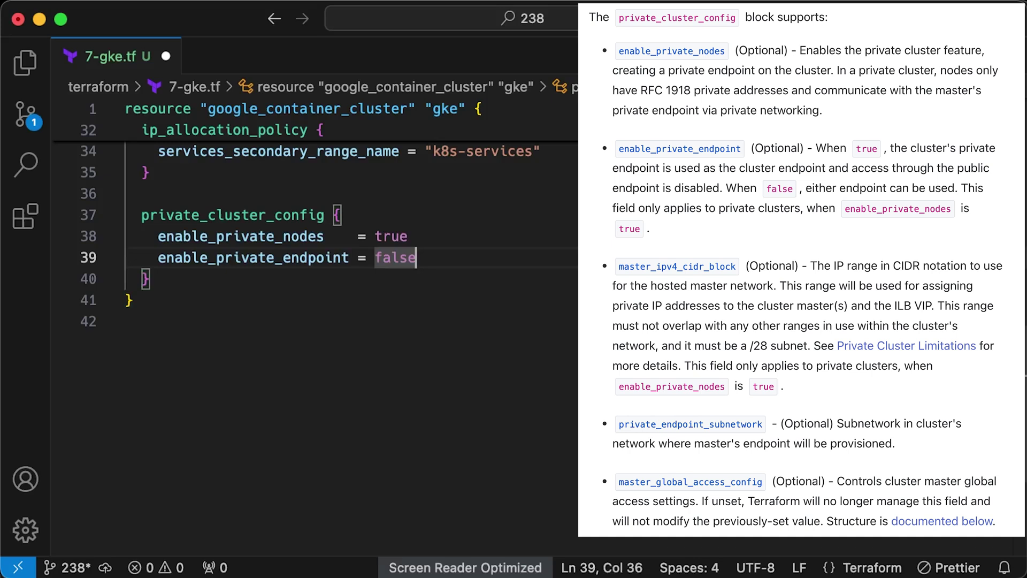
type("master_ipv4_cidr_block  = \"192.168.0.0/28\"")
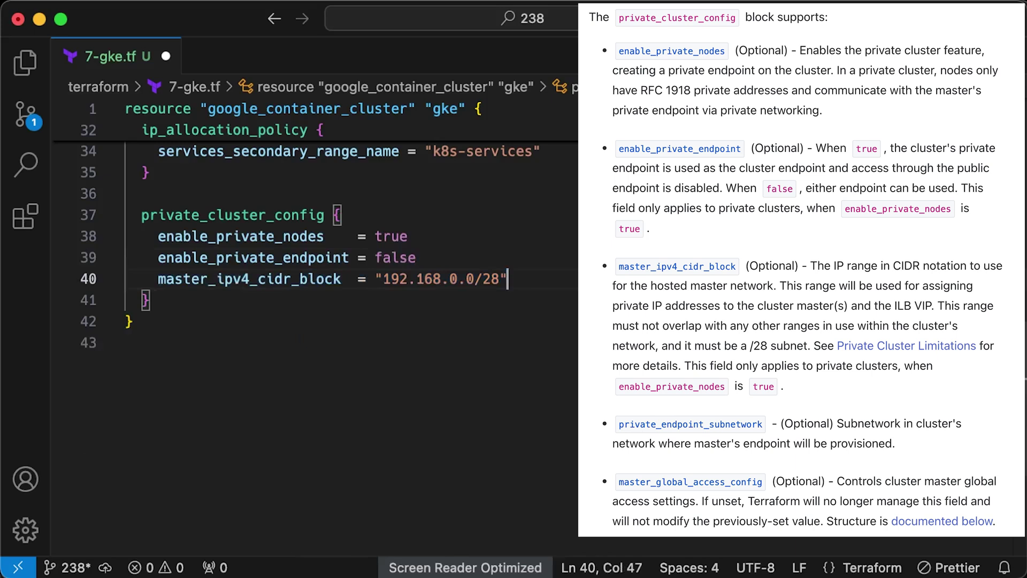
type("# Jenkins use case # master_authorized_networks_config { #   cidr_blocks { #     cidr_block   = \"10.0.0.0/18\" #     display_name = \"private-subnet\" #   } # }")
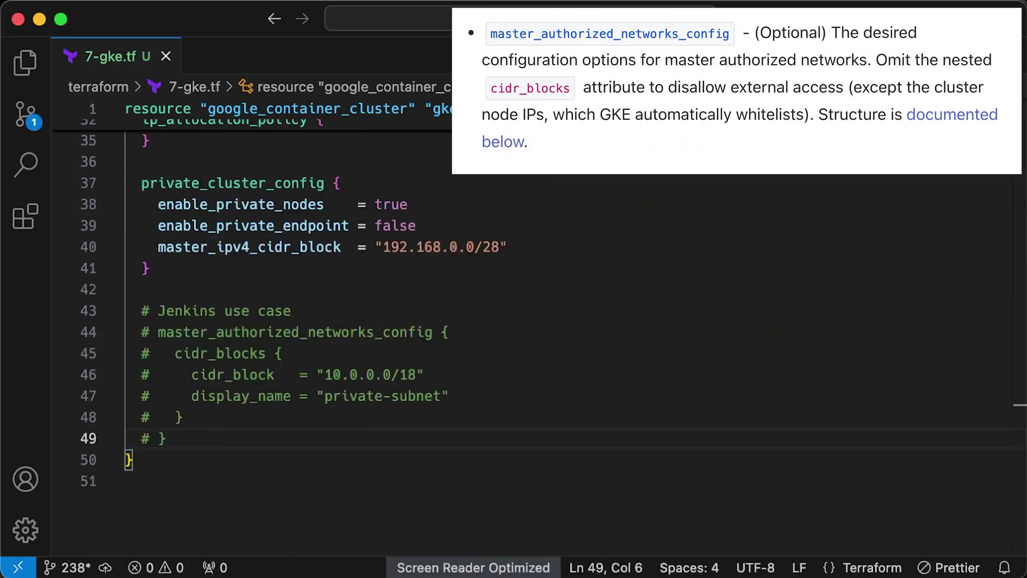
Step: Enable private nodes with a public endpoint and 192.168.0.0/28 master range, plus commented Jenkins networks
left_click(553, 331)
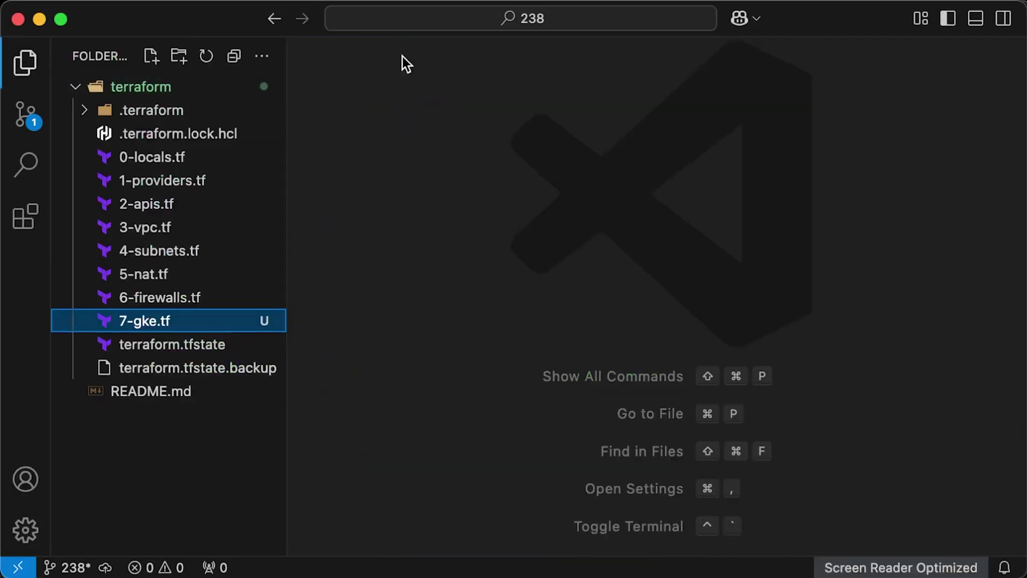
Step: Create a new 8-gke-nodes.tf file in the terraform folder
right_click(153, 85)
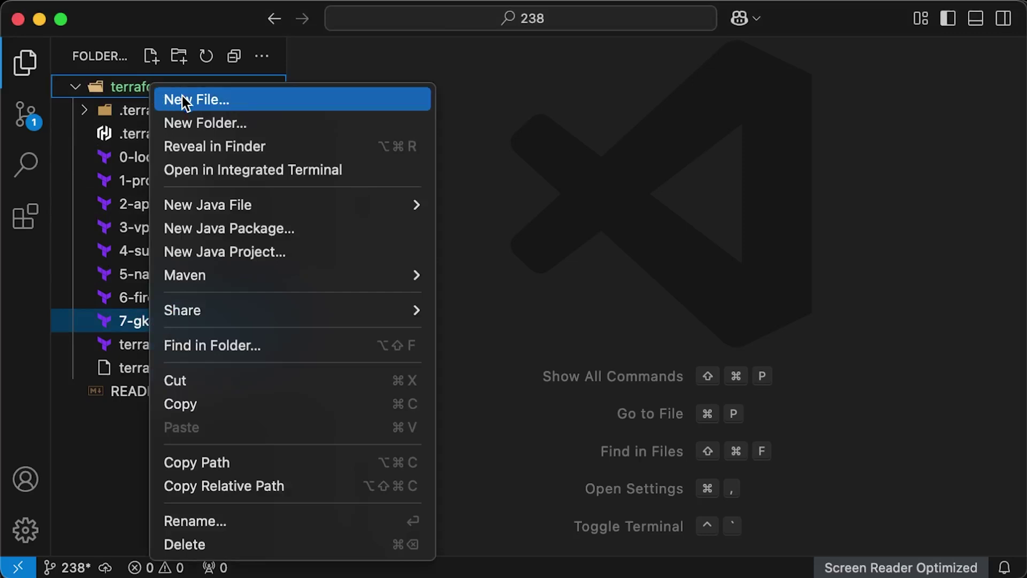
left_click(172, 99)
type("8-gke-nodes.tf")
key("Return")
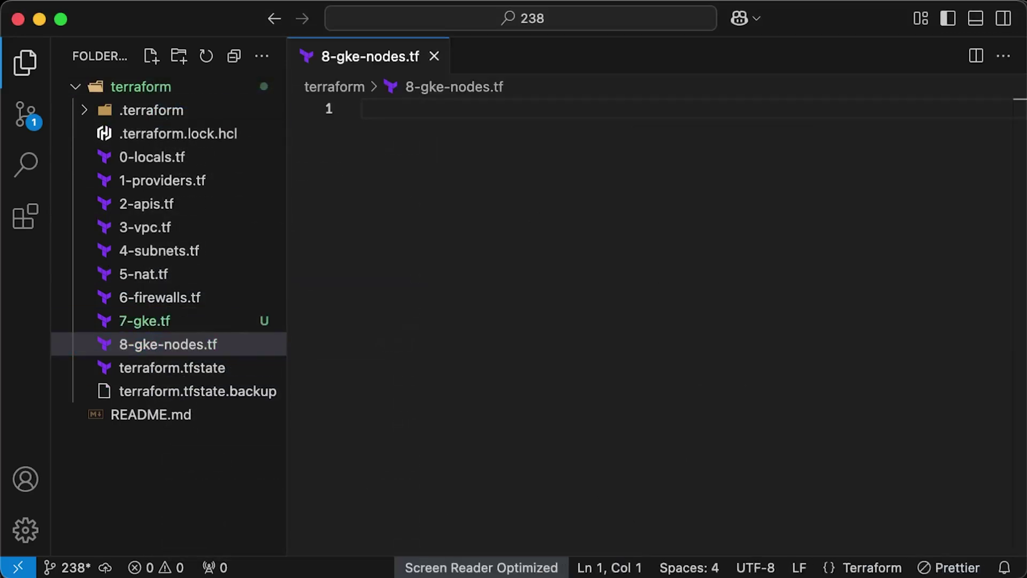
left_click(25, 62)
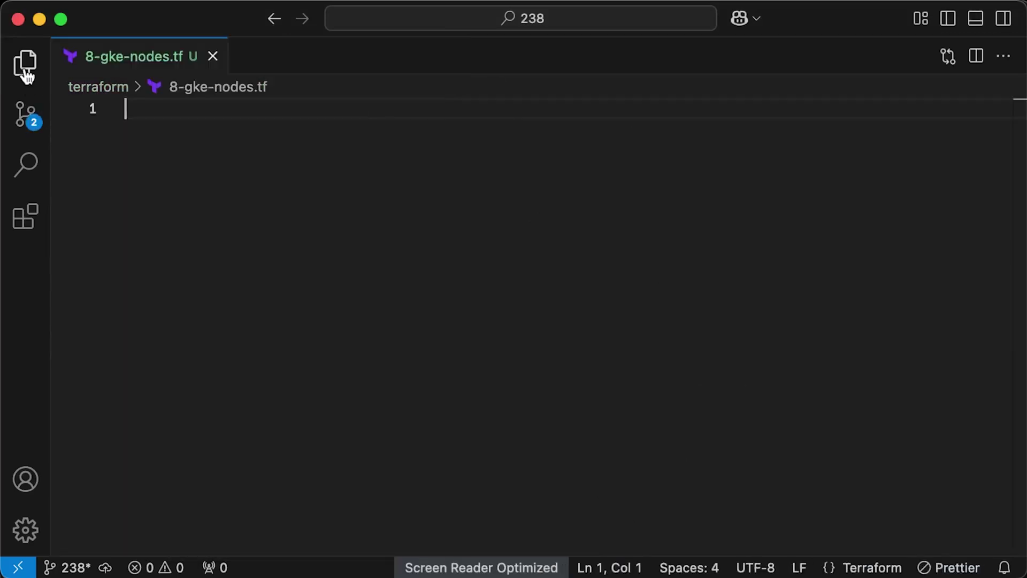
Step: Add the demo-gke google_service_account resource with its account_id
key("ctrl+z")
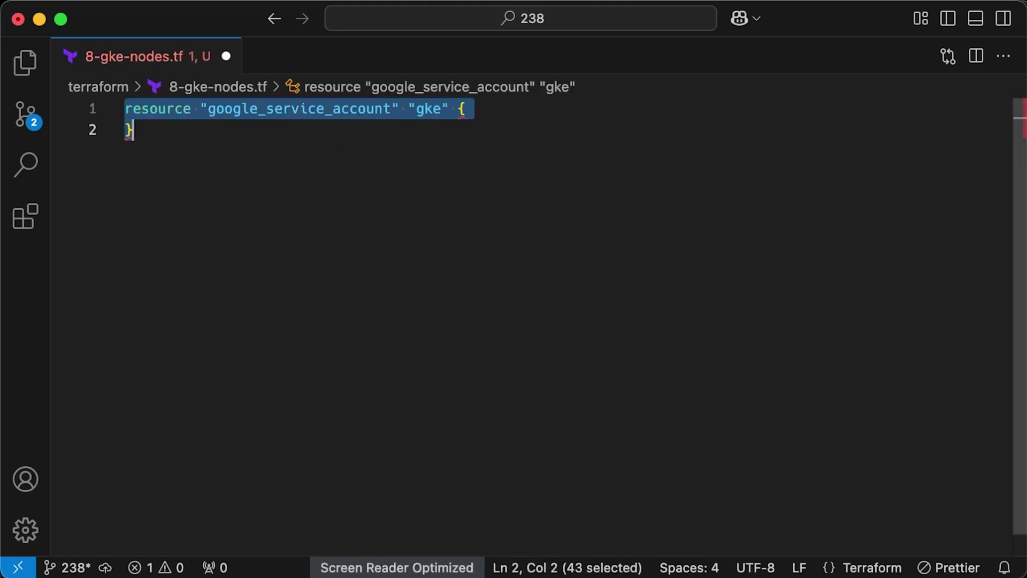
key("Escape")
type("account_id = \"demo-gke\"")
key("Right")
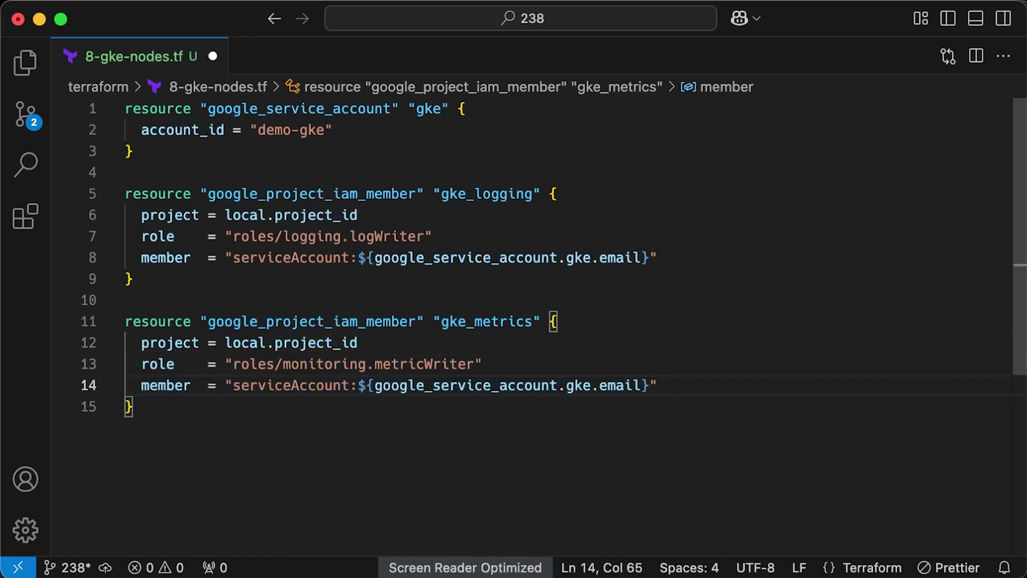
scroll(529, 321, "down", 2)
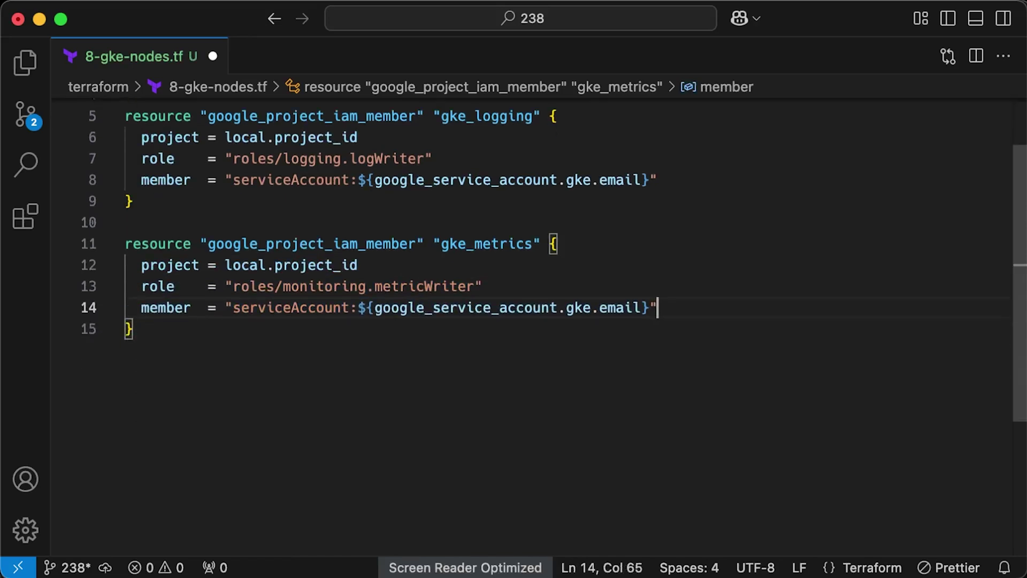
scroll(530, 322, "down", 2)
scroll(529, 321, "down", 1)
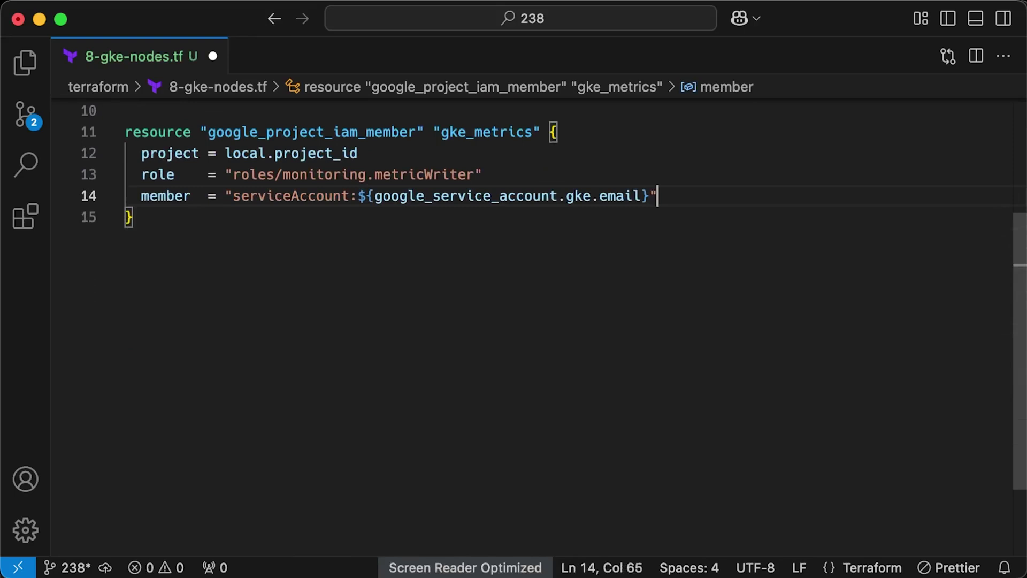
type("resource \"google_container_node_pool\" \"general\" {")
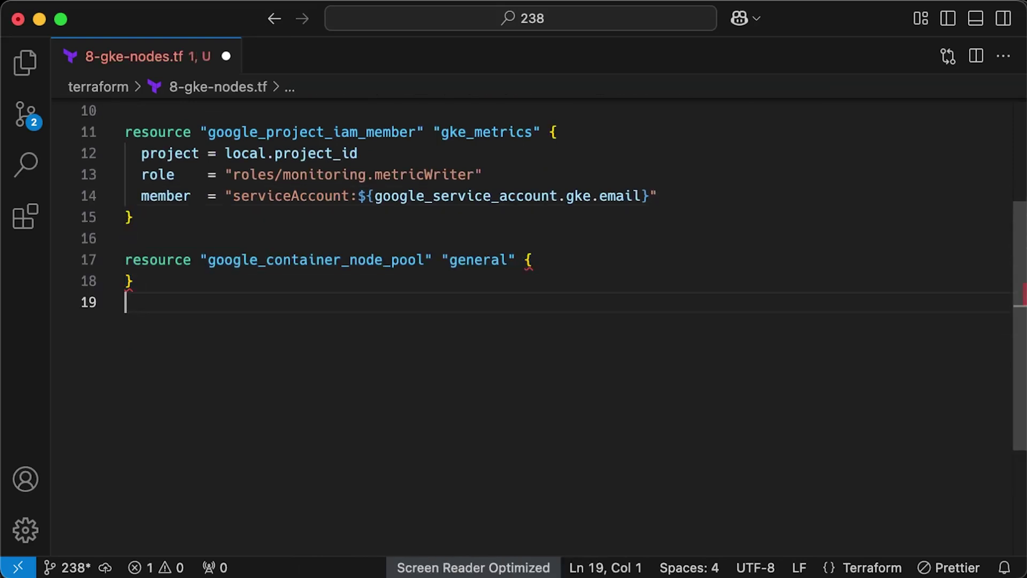
type(" }  name     = \"general\"")
type("   cluster = google_container_cluster.gke.id")
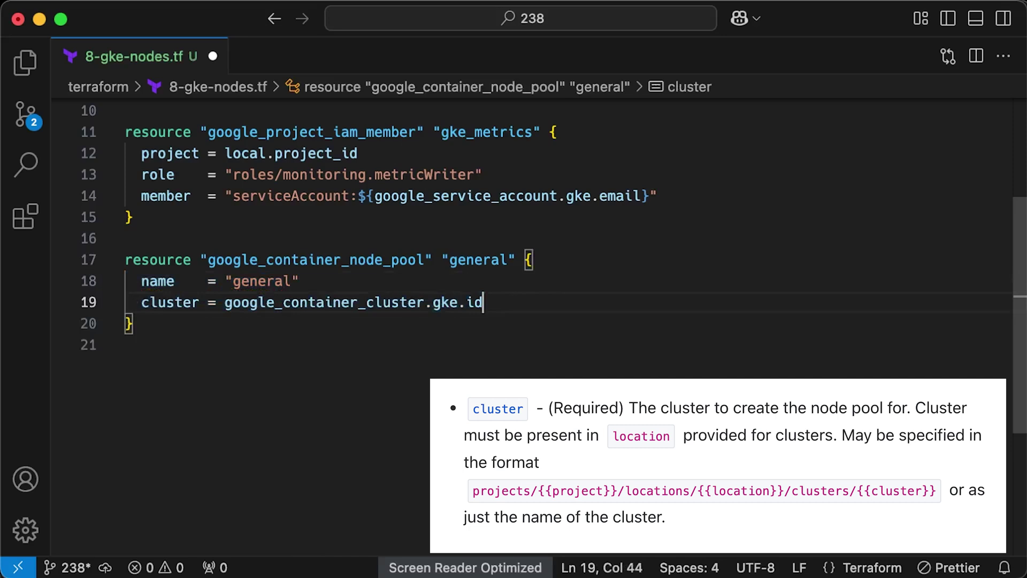
type("autoscaling {")
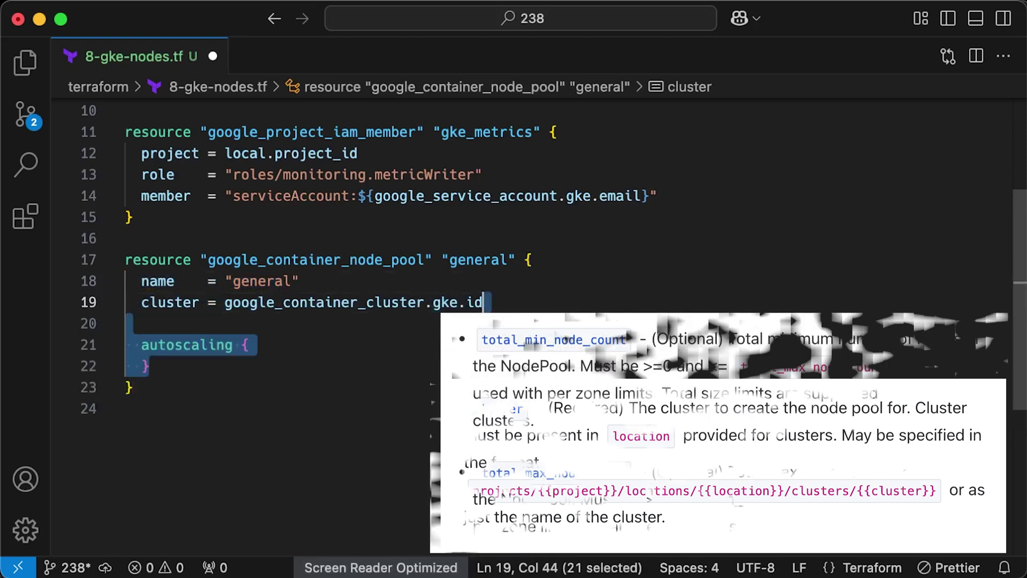
Step: Set 1–5 node autoscaling, e2-medium machines, a 'role: general' label, a commented taint and the service account
key("Return")
type("total_min_node_count = 1")
type(" total_max_node_count = 5")
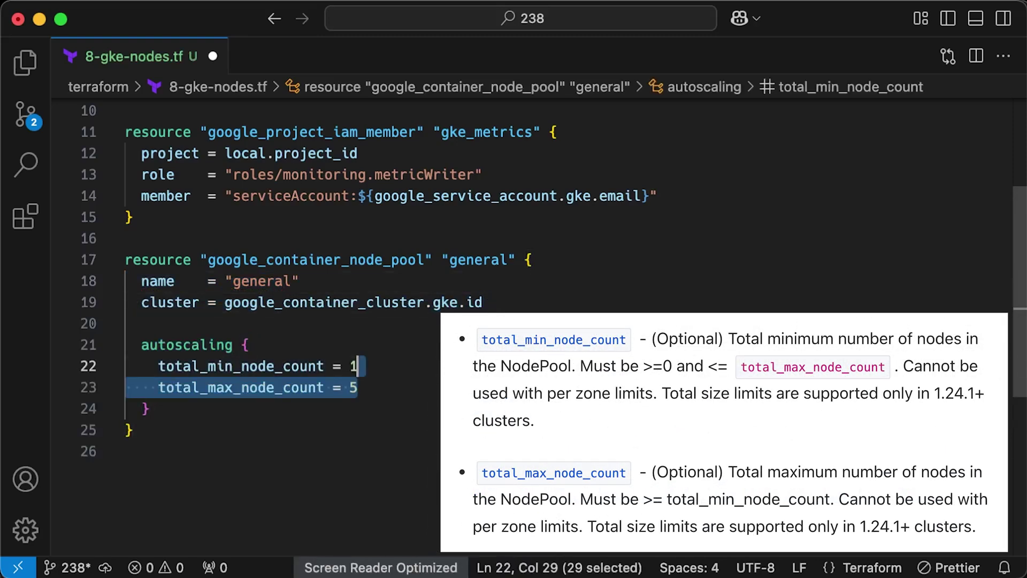
type("  management {")
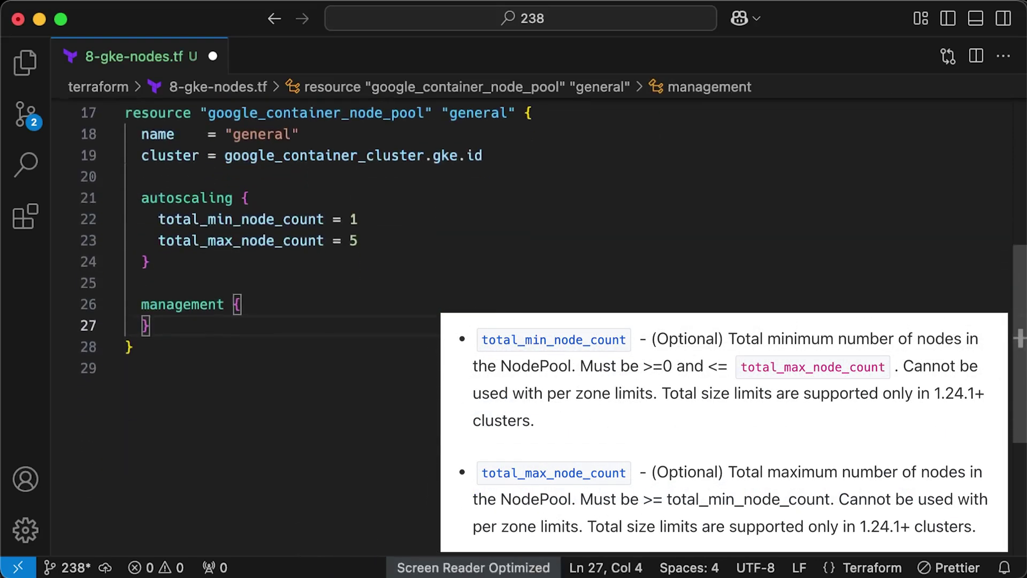
type(" } auto_repair  = true")
type(" auto_upgrade = true")
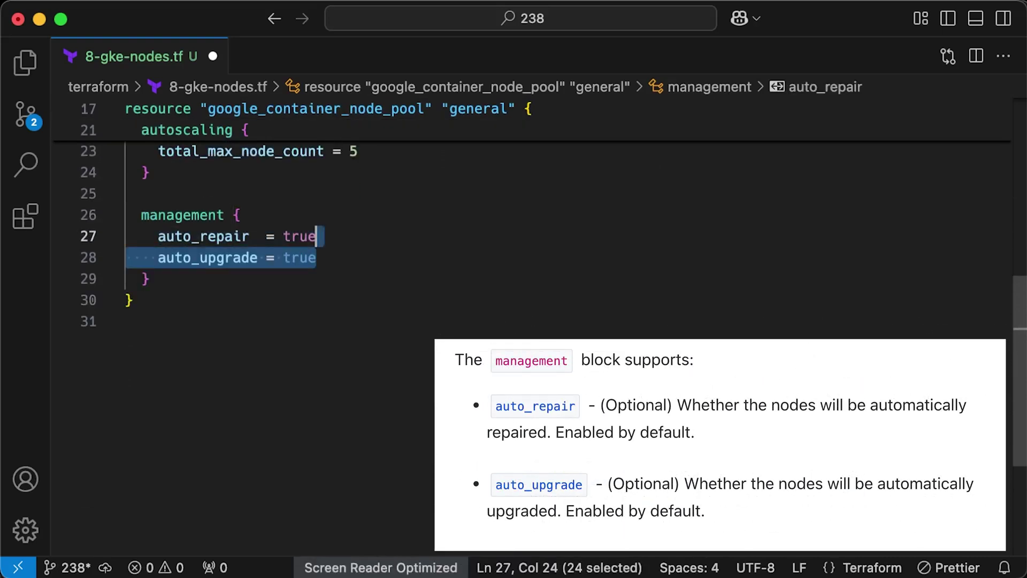
type("  node_config {")
type(" preemptible  = false")
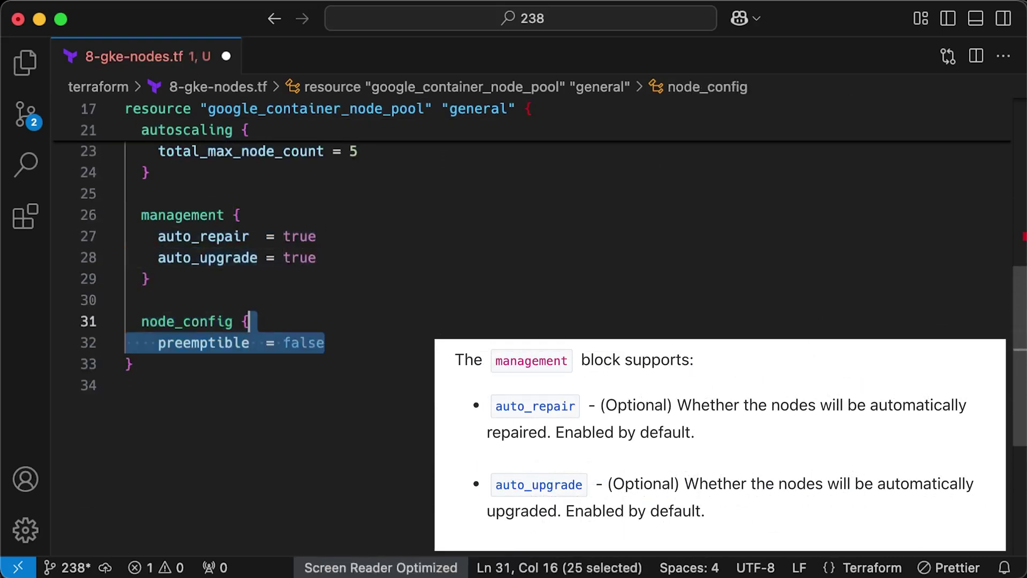
type(" machine_type = \"e2-medium\"")
key("Right")
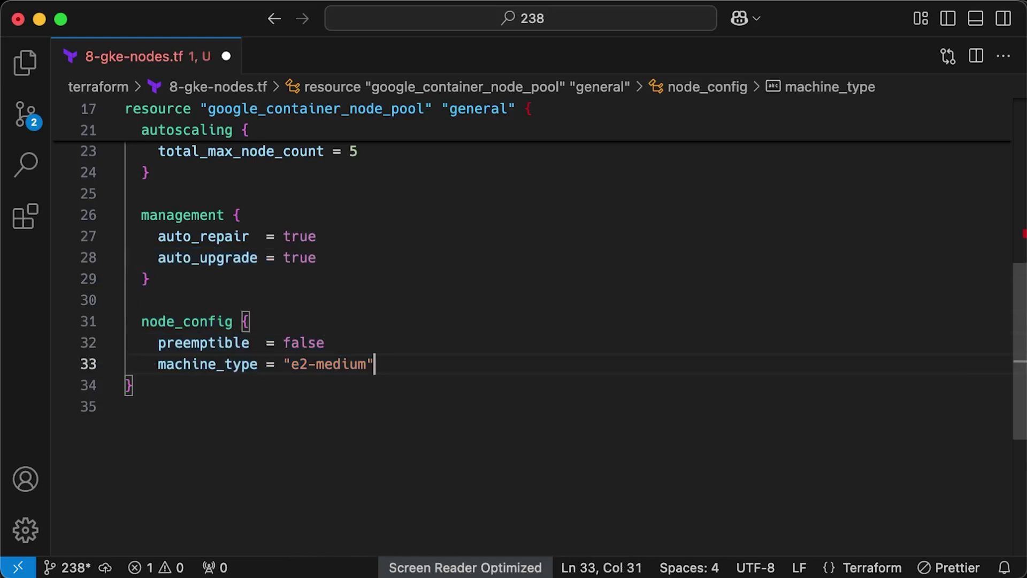
type("labels = {       role = \"general\"     }")
key("Right")
scroll(530, 241, "down", 4)
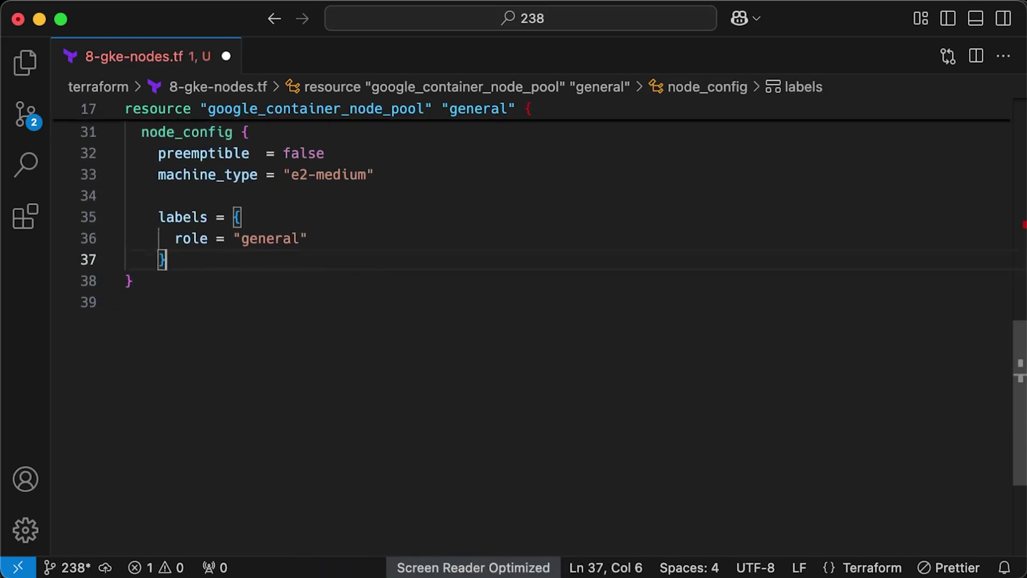
scroll(530, 240, "down", 1)
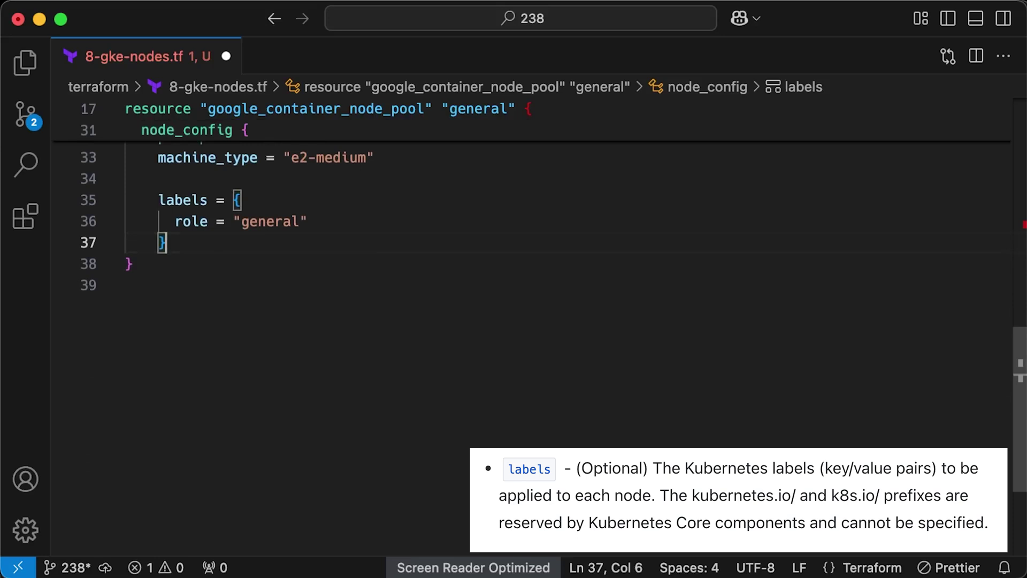
type("# taint {     #   key    = \"instance_type\"     #   value  = \"spot\"     #   effect = \"NO_SCHEDULE\"     # }")
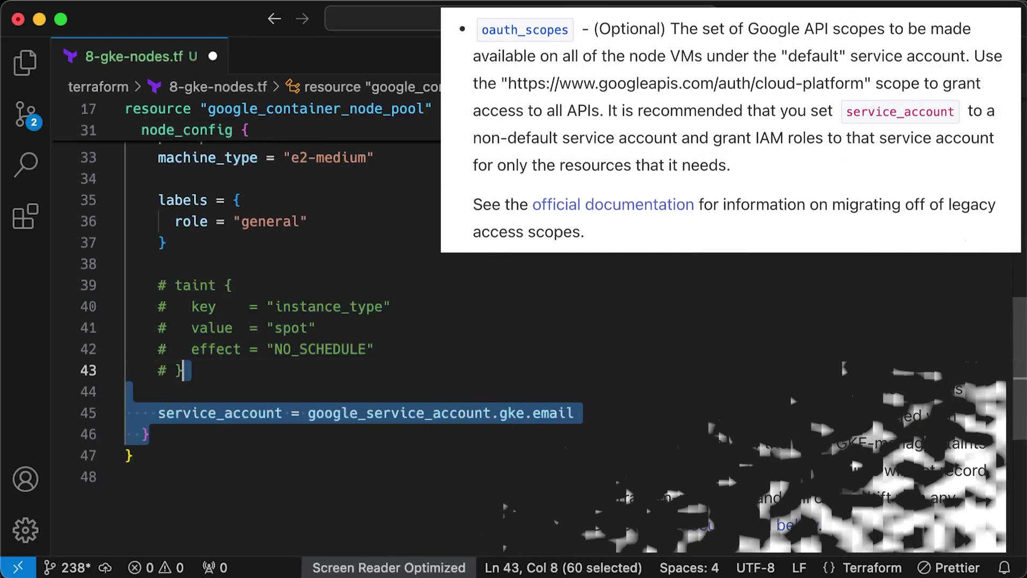
key("Right")
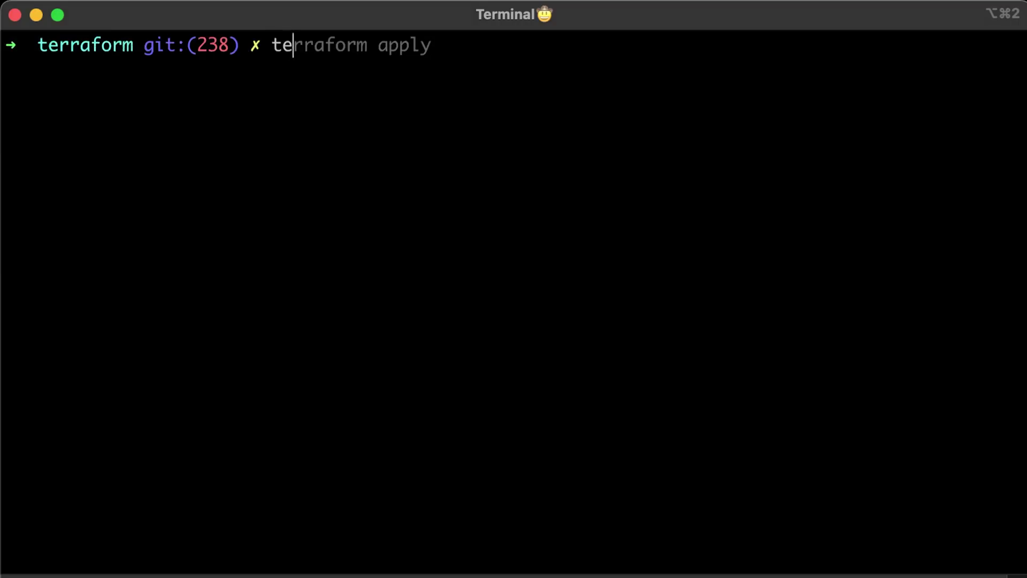
type("rraform app")
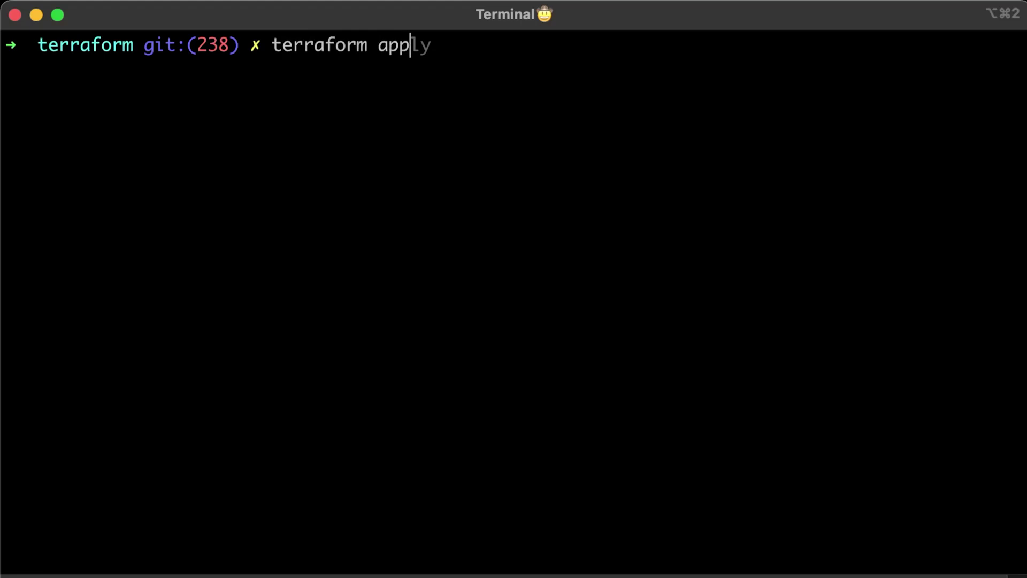
type("ly")
Step: Run terraform apply to create the demo cluster and general node pool (5 resources)
key("Return")
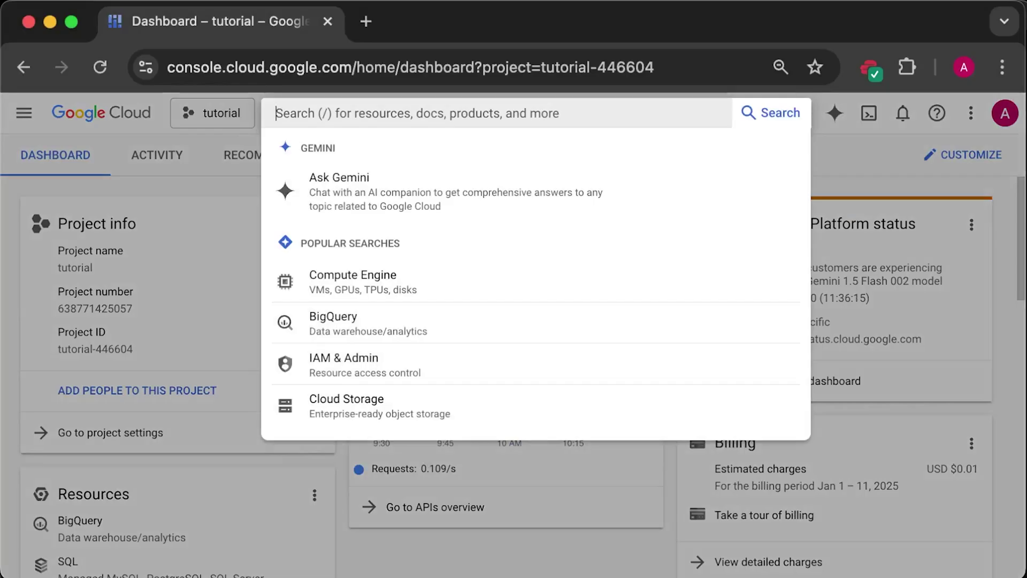
type("gke")
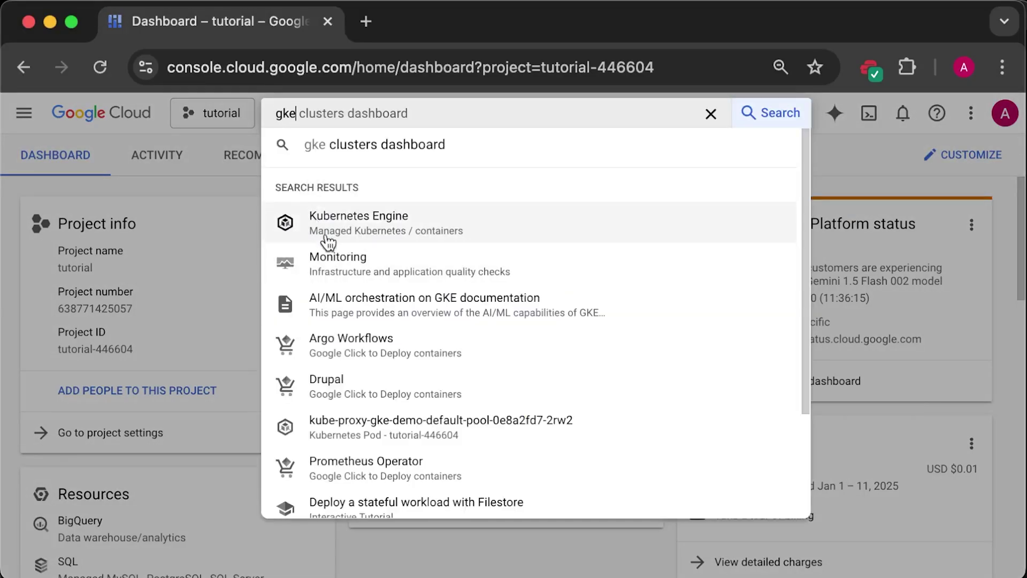
Step: Open Kubernetes Engine and bring up the Connect dialog for the demo cluster in us-central1-a
left_click(328, 232)
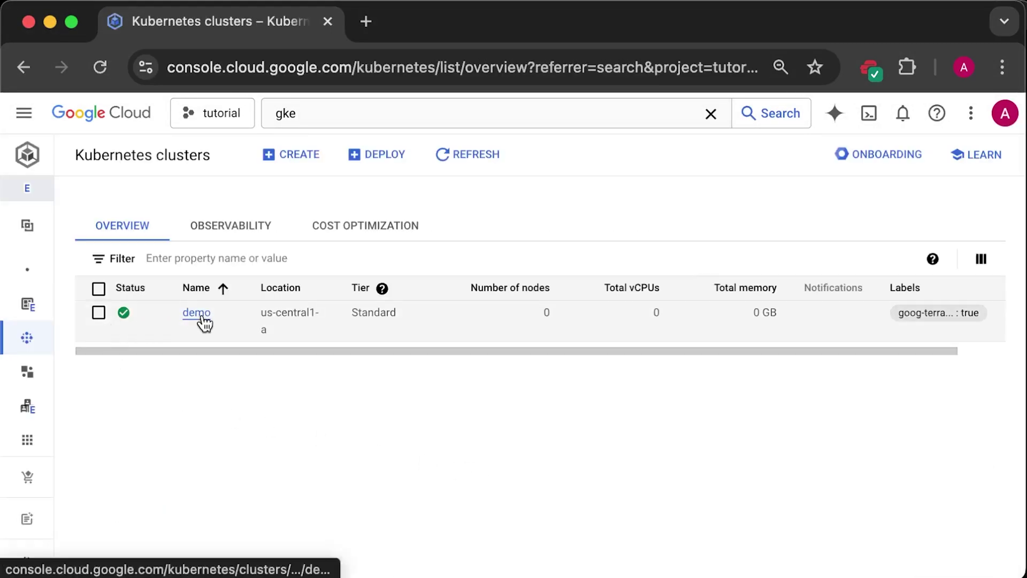
scroll(327, 324, "right", 2)
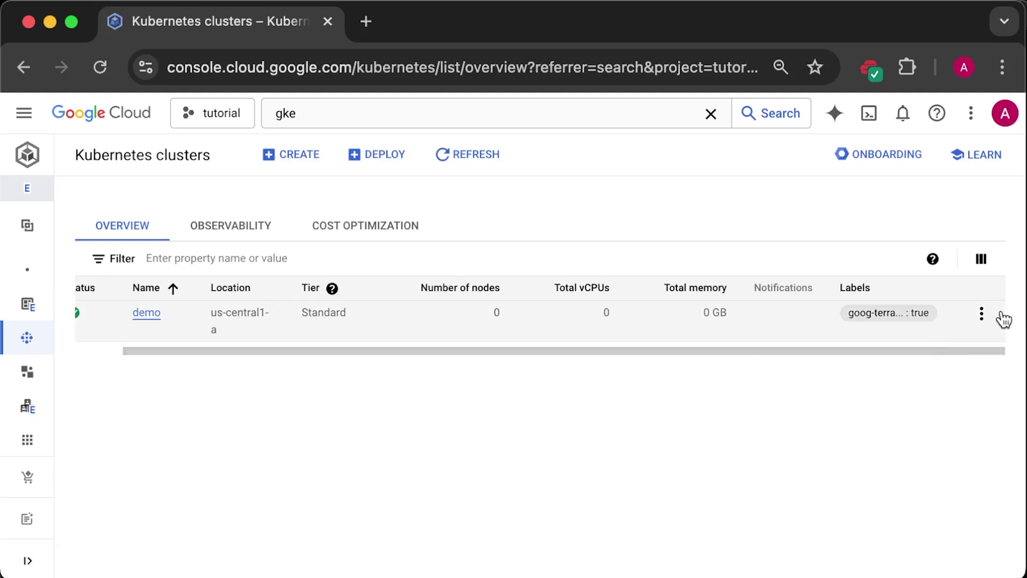
left_click(981, 313)
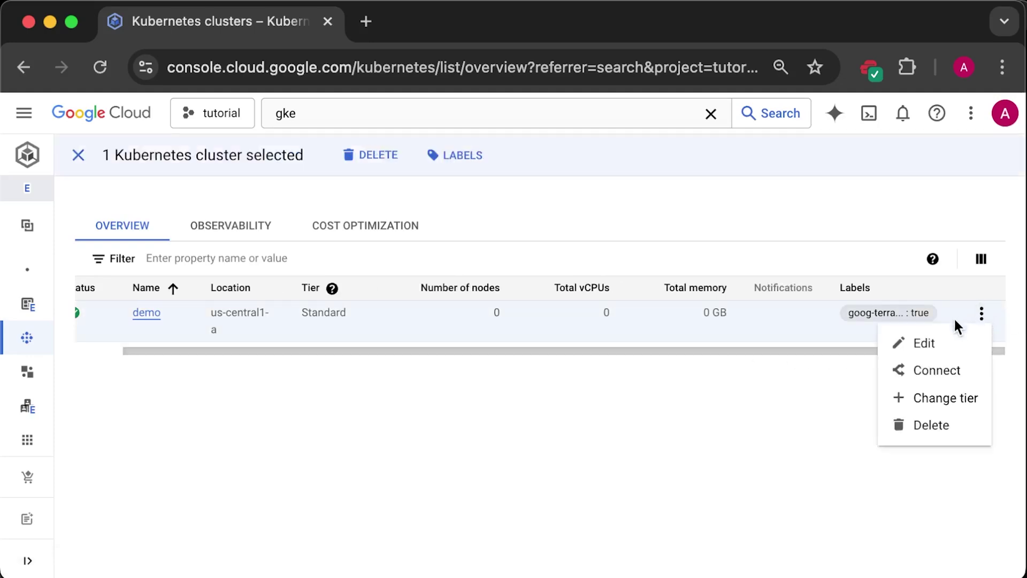
left_click(941, 373)
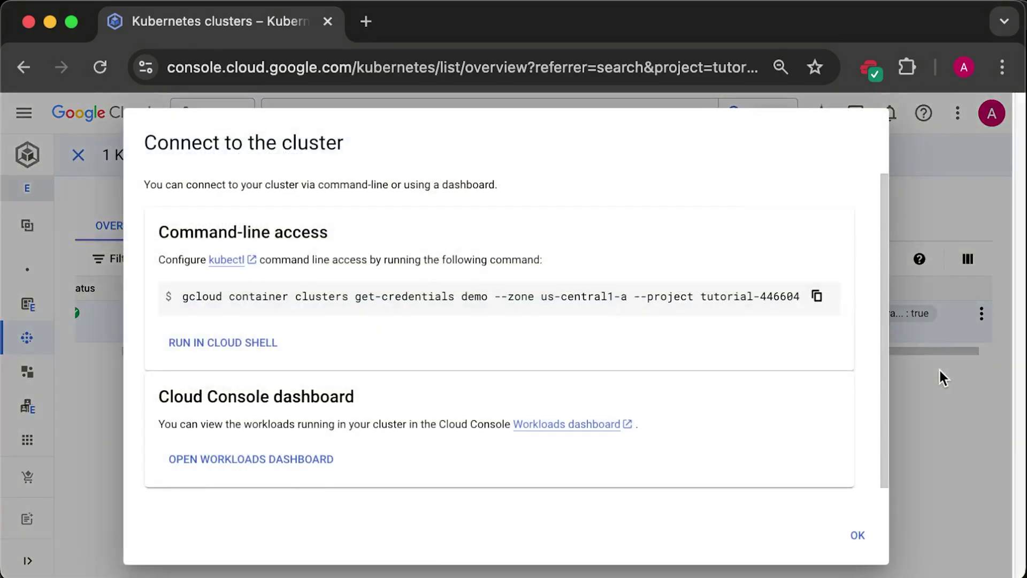
Step: Run the copied get-credentials command for demo in Terminal and select the auth-plugin warning URL
left_click(817, 296)
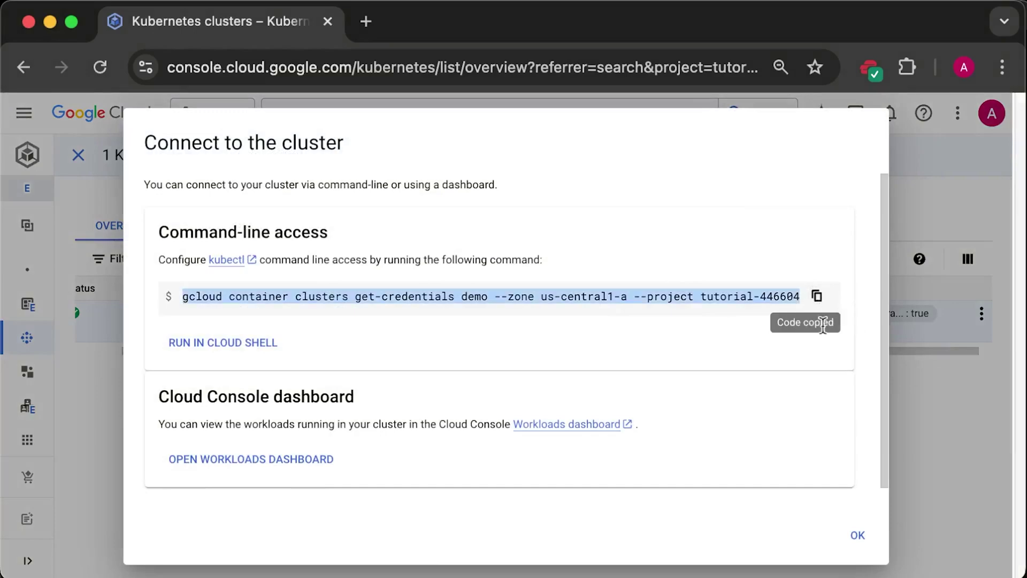
key("super+Tab")
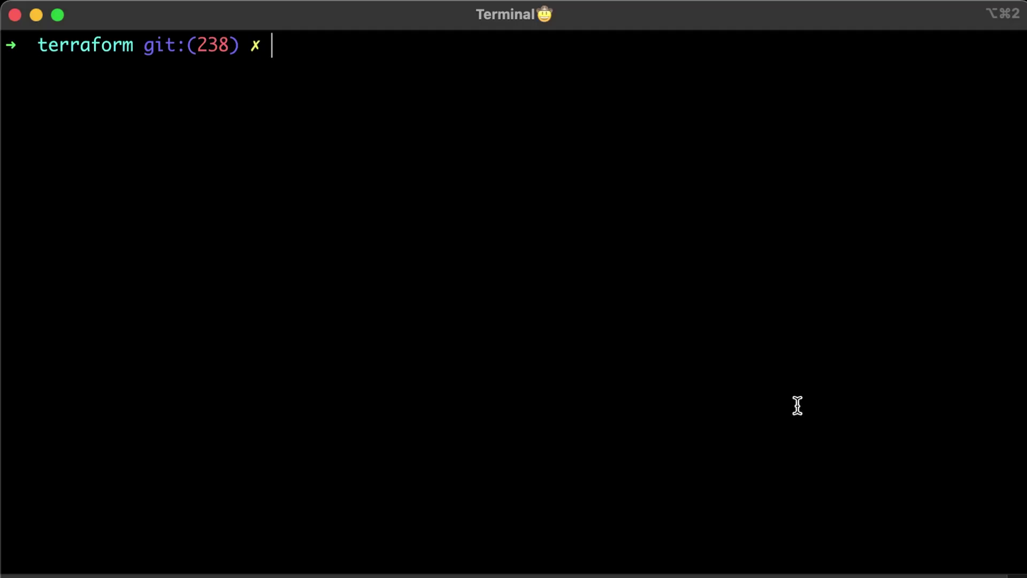
key("super+v")
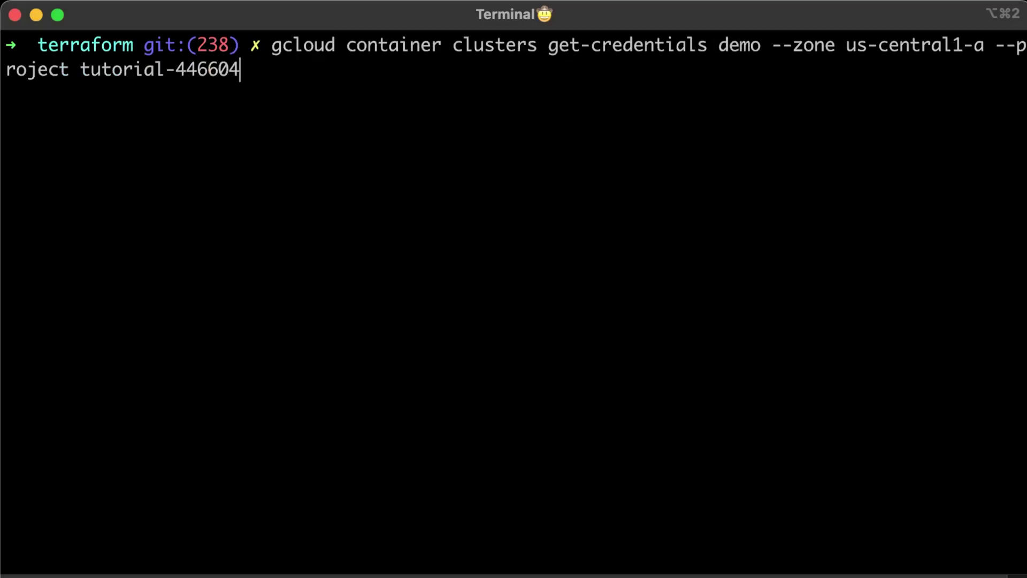
key("Return")
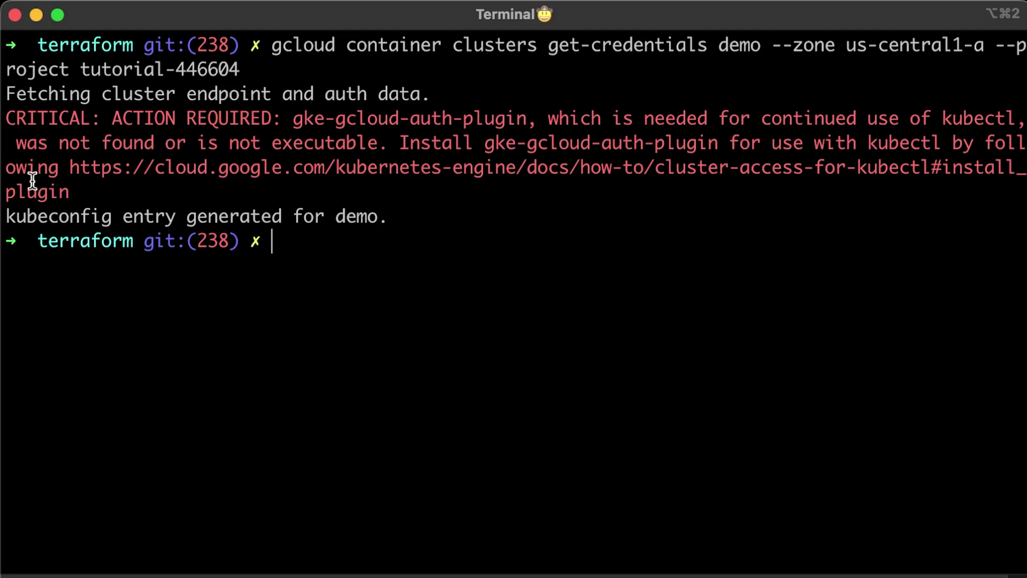
double_click(68, 185)
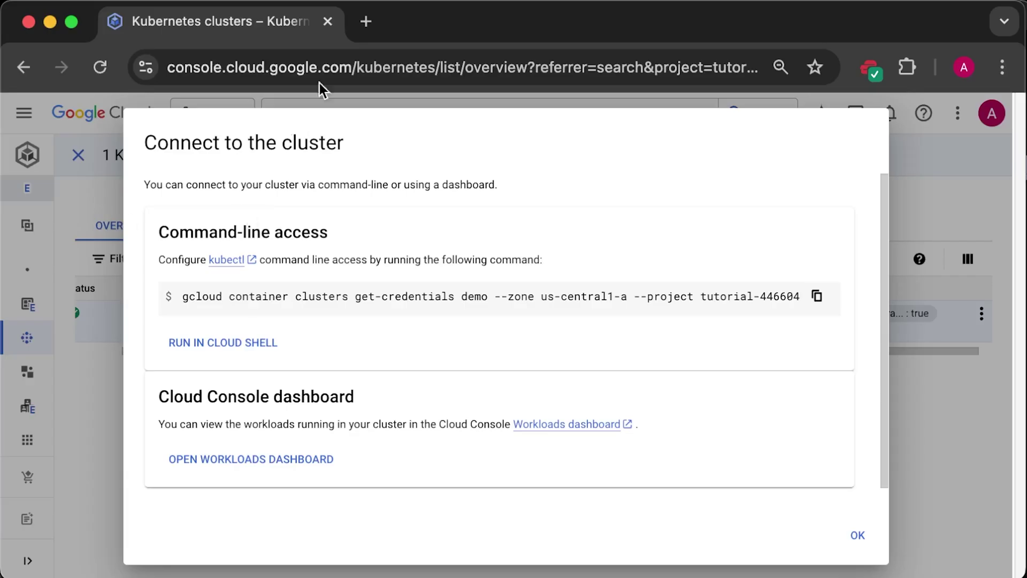
Step: Load the gke-gcloud-auth-plugin documentation page in a new browser tab
left_click(366, 24)
key("super+v")
key("Return")
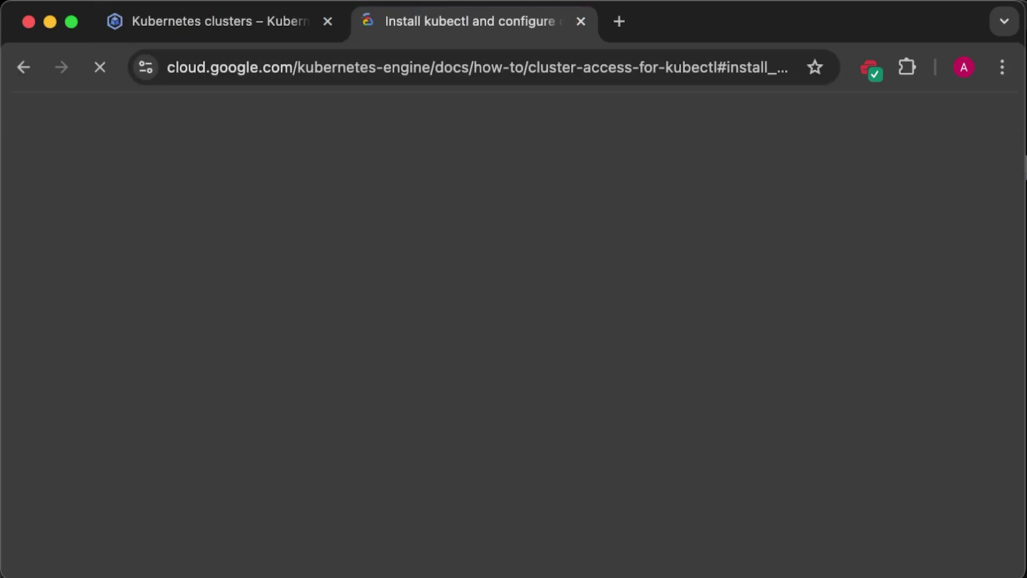
scroll(855, 468, "down", 2)
scroll(854, 468, "down", 1)
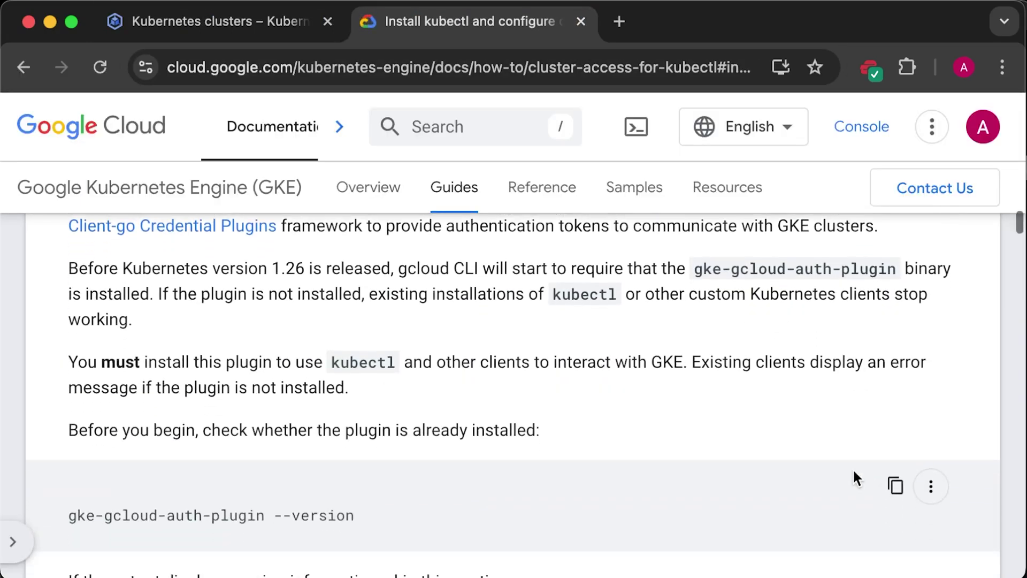
scroll(853, 469, "down", 3)
scroll(852, 470, "down", 1)
scroll(851, 471, "down", 1)
scroll(851, 470, "down", 2)
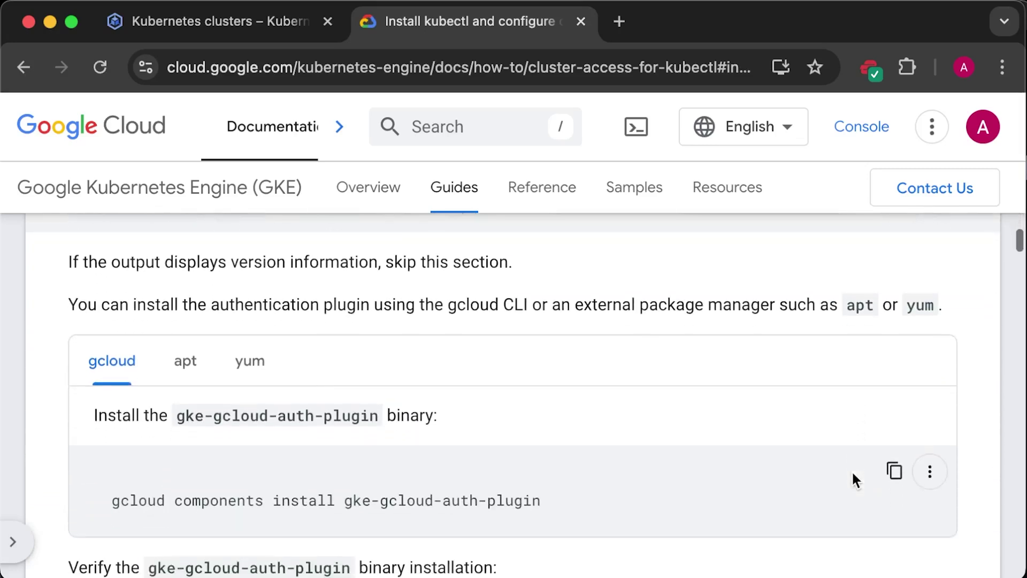
scroll(850, 471, "down", 1)
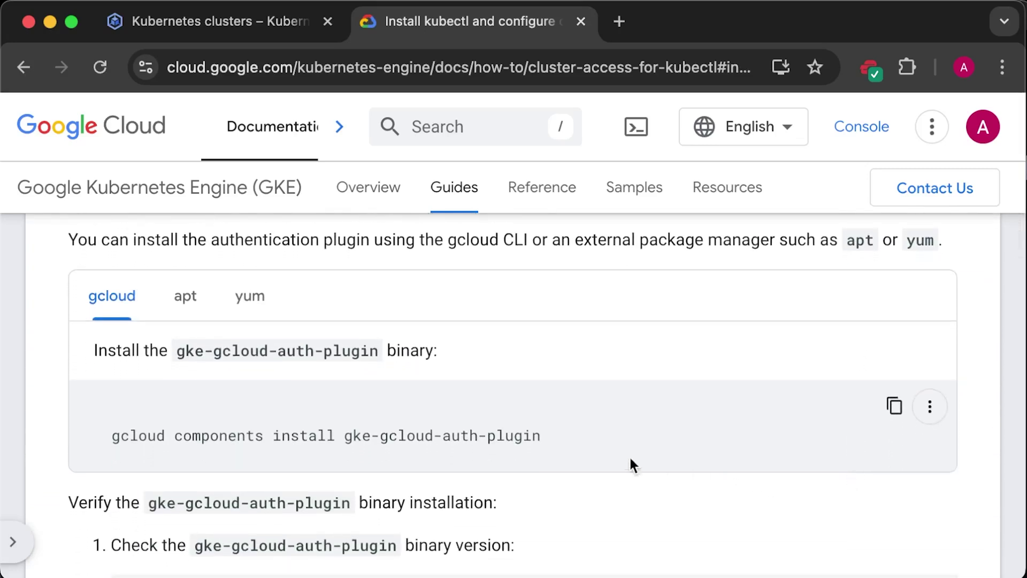
Step: Install gke-gcloud-auth-plugin with the documented install command, answering y
left_click_drag(540, 436, 115, 436)
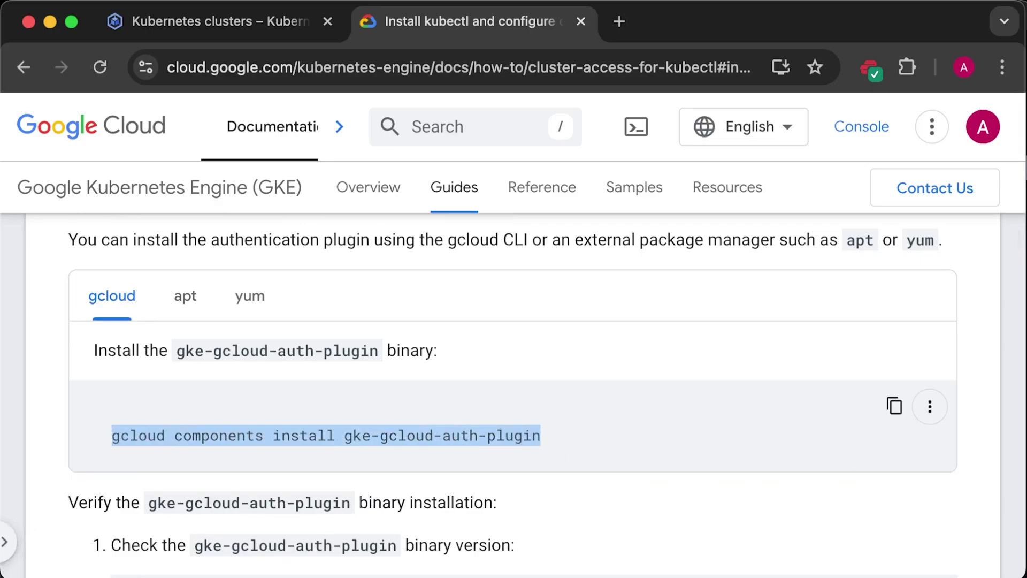
key("super+v")
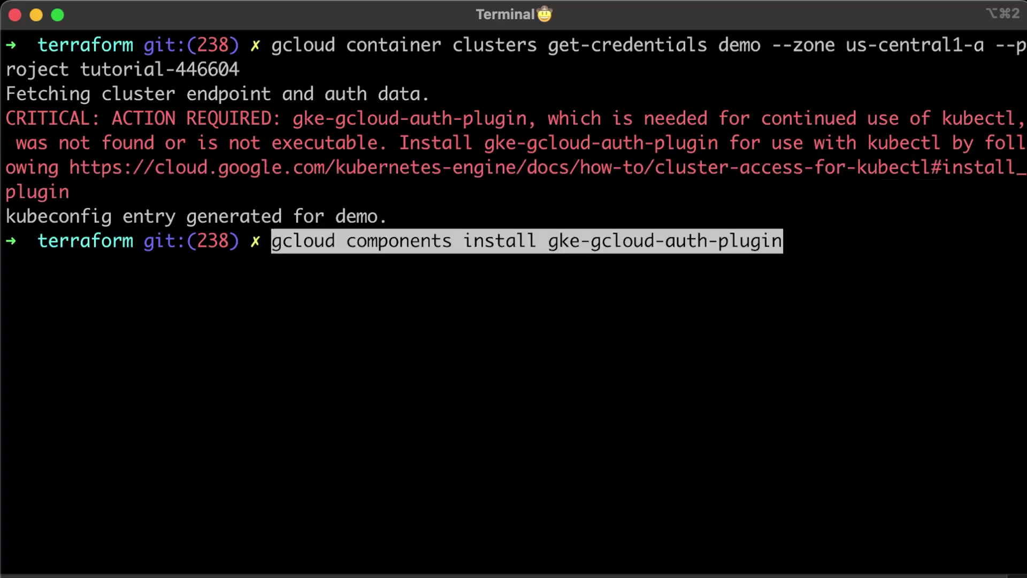
key("Return")
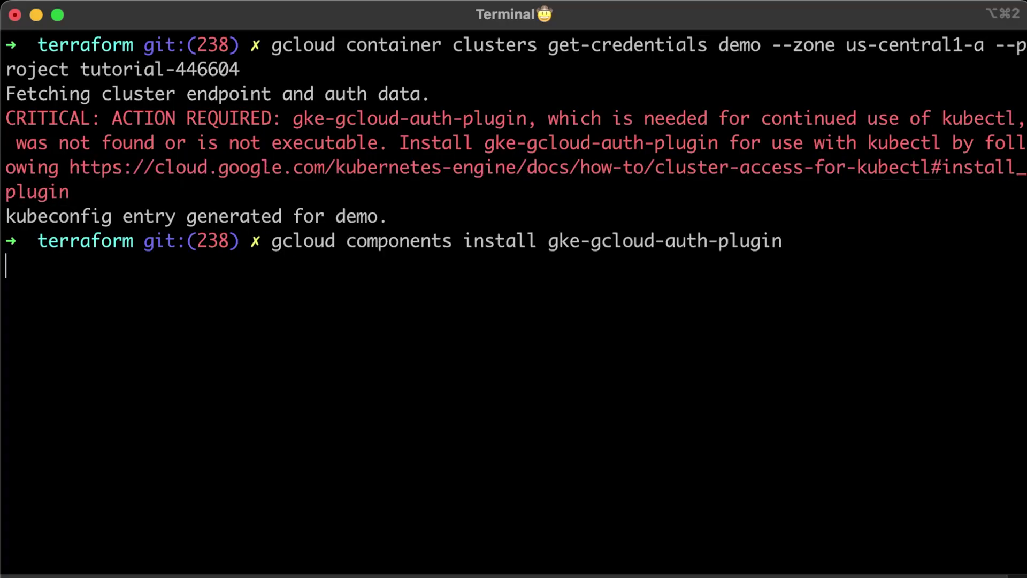
type("y")
key("Return")
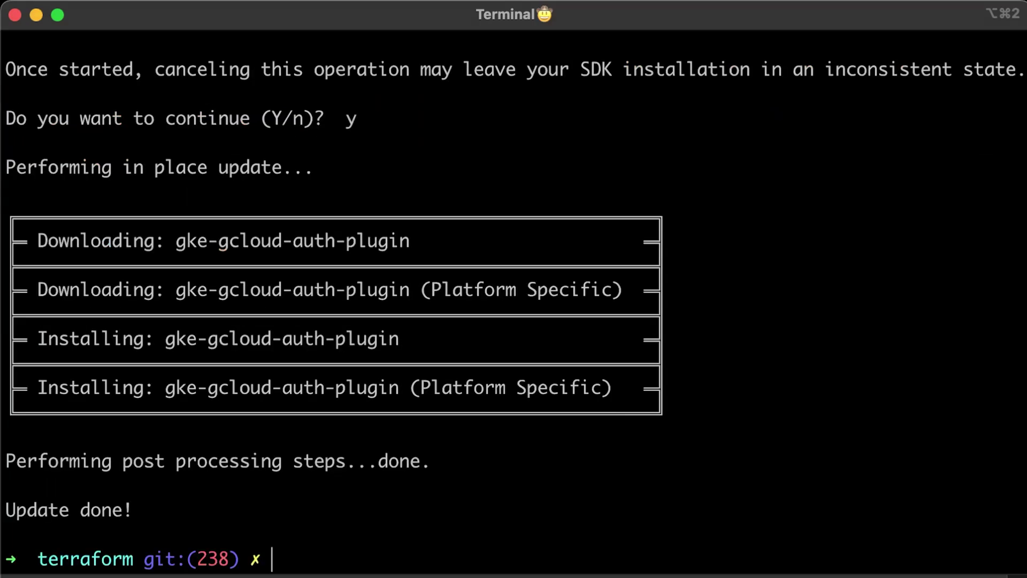
Step: Clear the screen and rerun get-credentials for the demo cluster, now without warnings
key("ctrl+l")
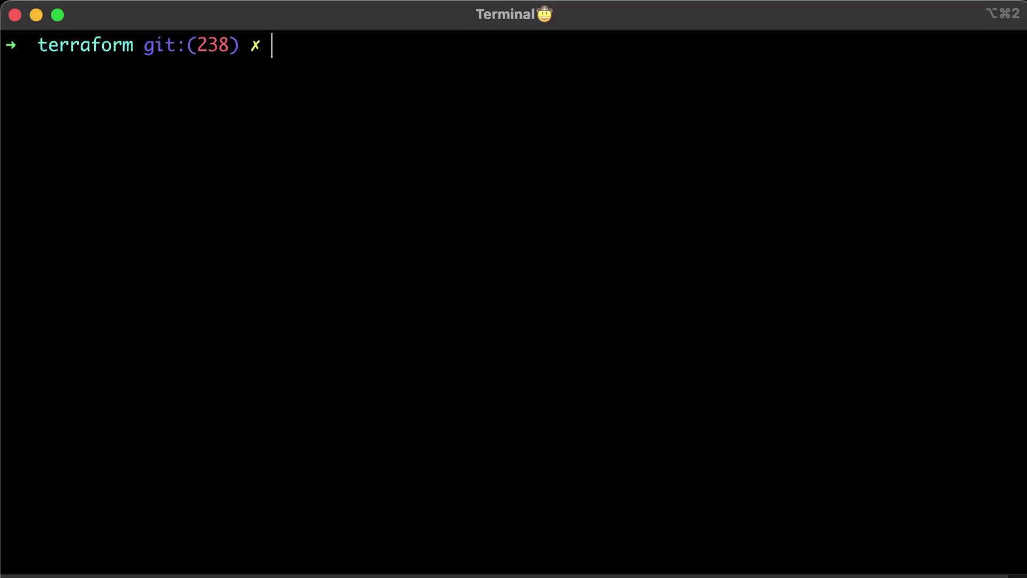
key("Up")
key("Up")
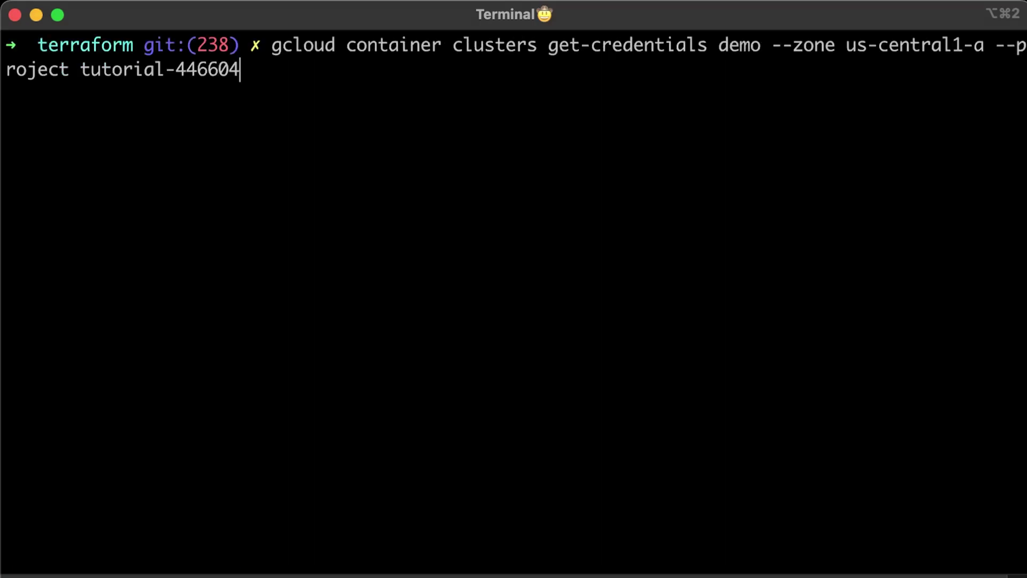
key("Return")
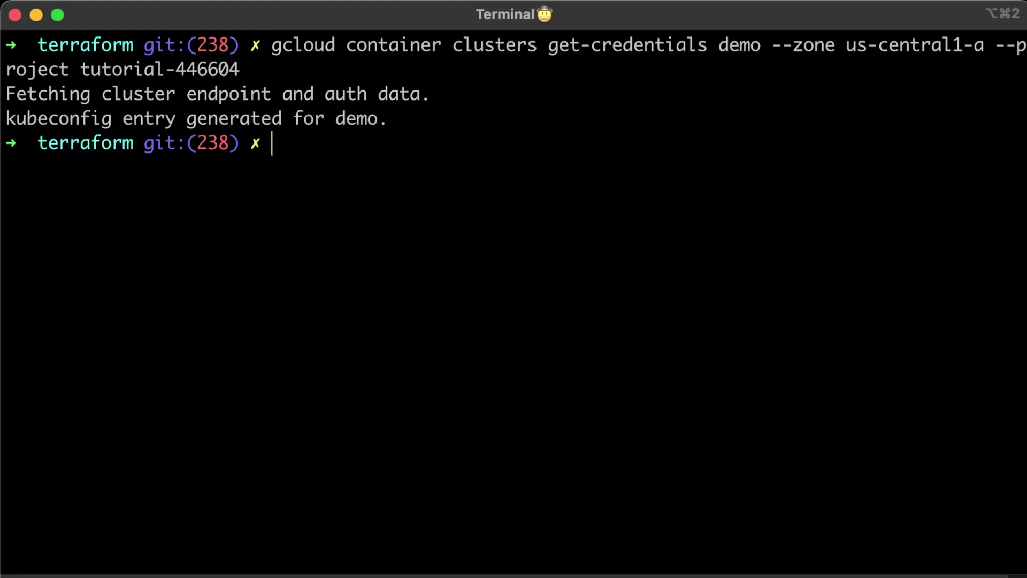
type("kubec")
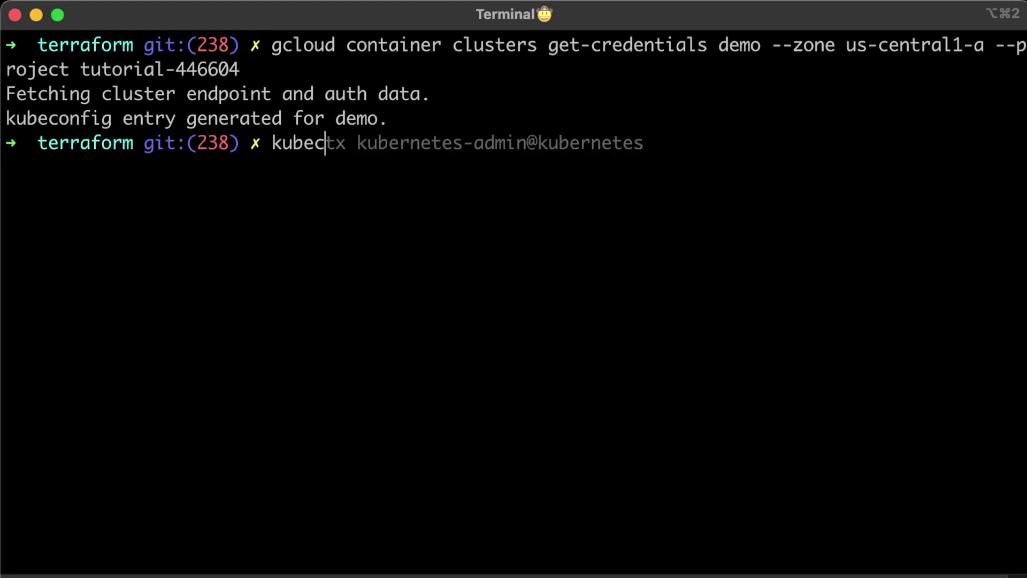
type("tl get svc")
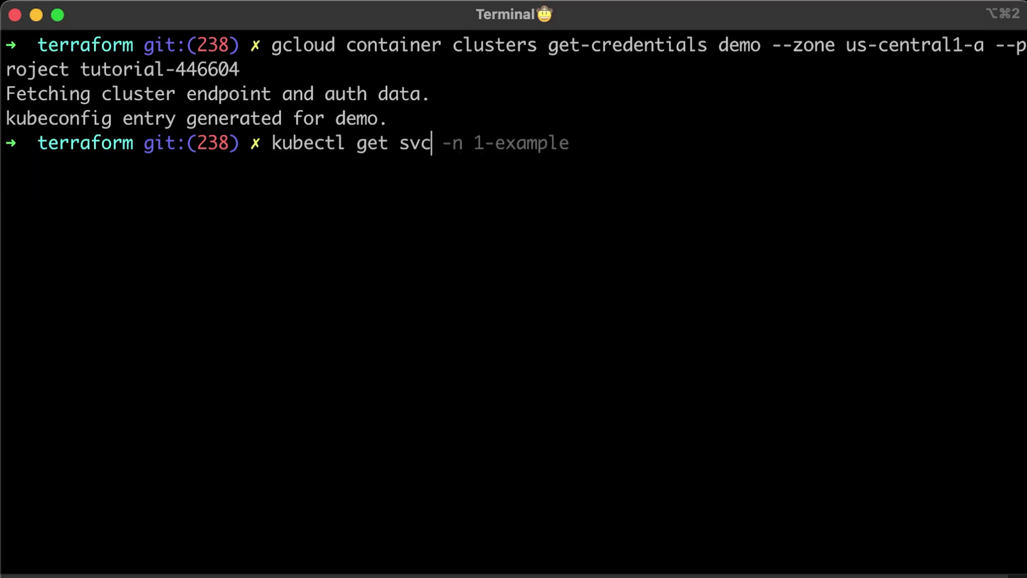
Step: Run kubectl get svc and kubectl get nodes, showing one Ready node on v1.30.6
key("Return")
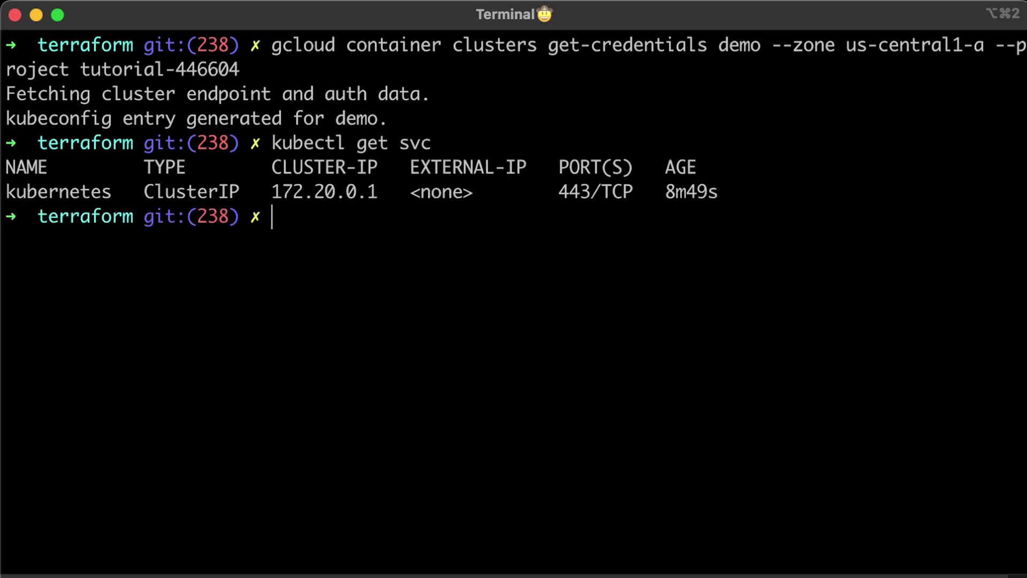
key("Up")
key("BackSpace")
key("BackSpace")
key("BackSpace")
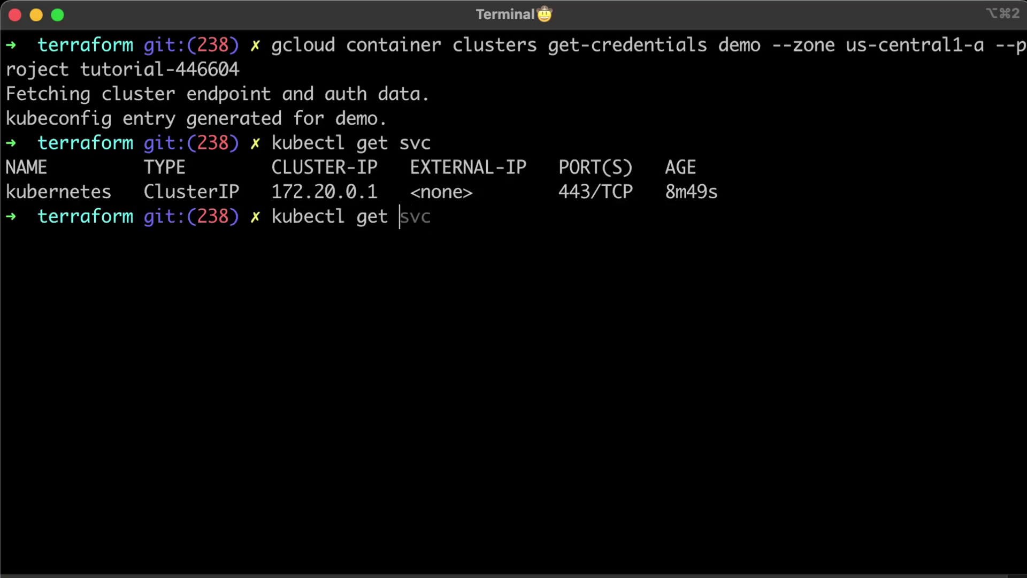
type("nodes")
key("Return")
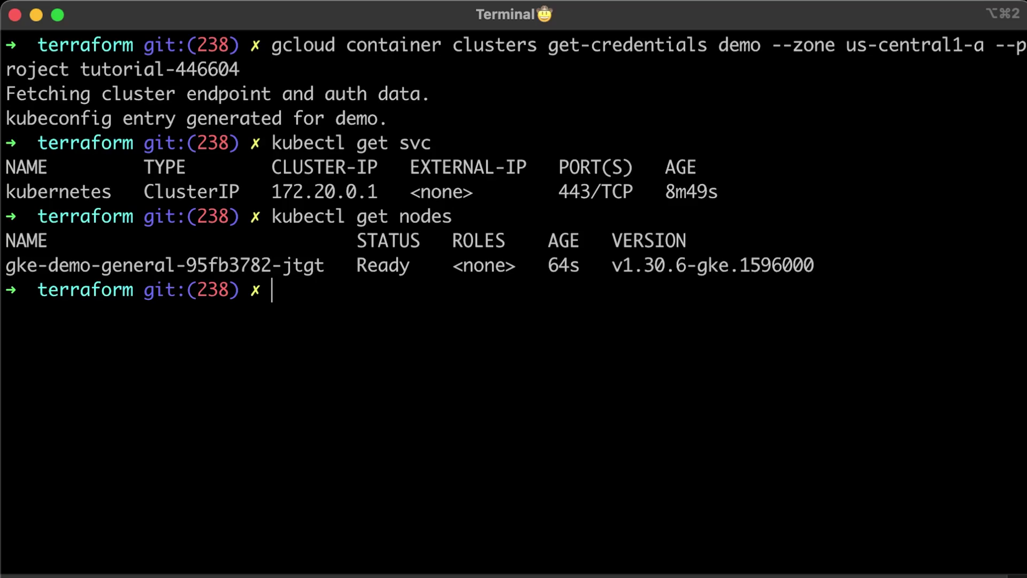
type("kubectl can-i \"*\" \"*\"")
Step: After a malformed attempt, run kubectl auth can-i "*" "*" and get yes
key("Return")
key("ctrl+l")
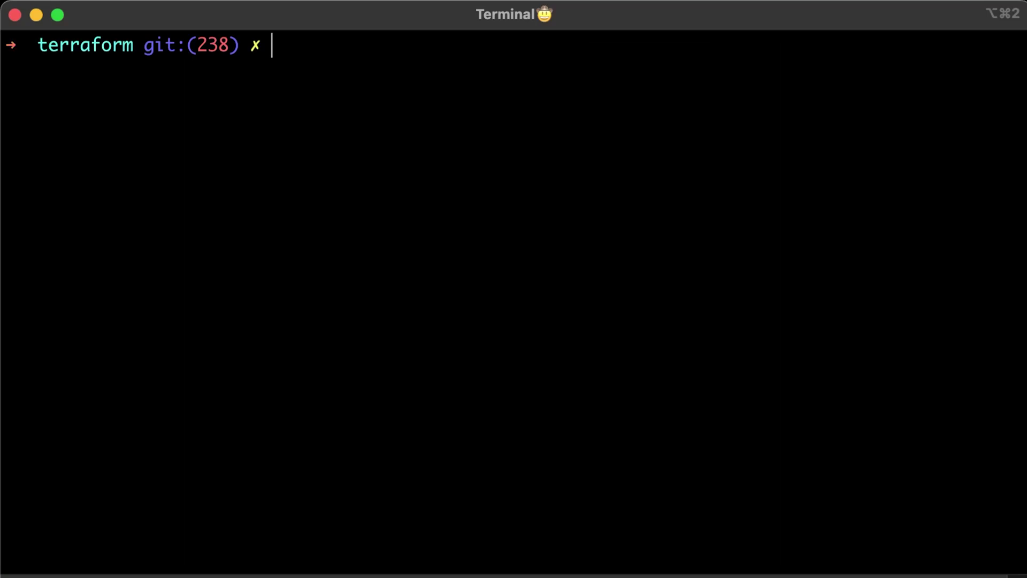
type("kubectl")
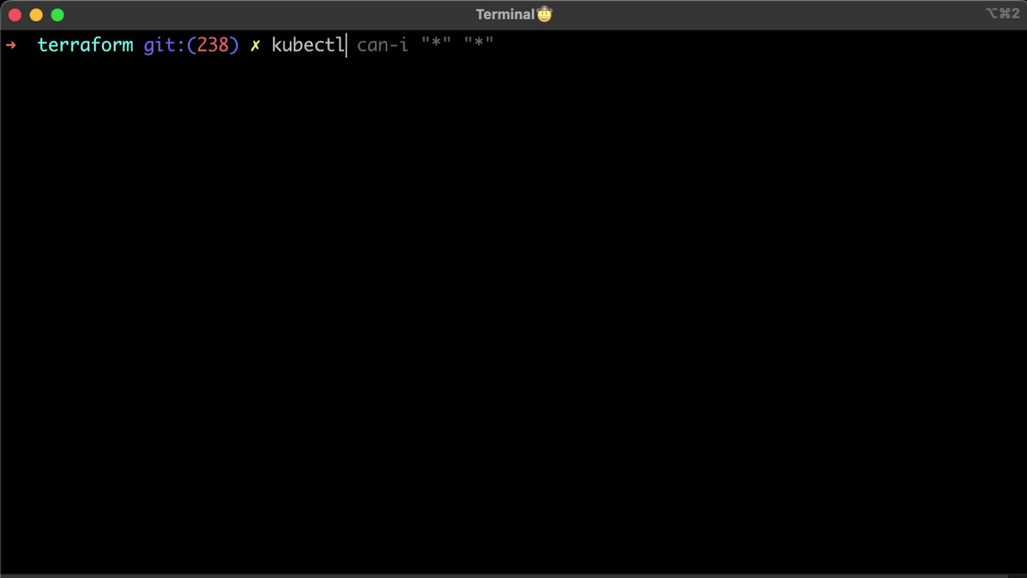
type(" auth")
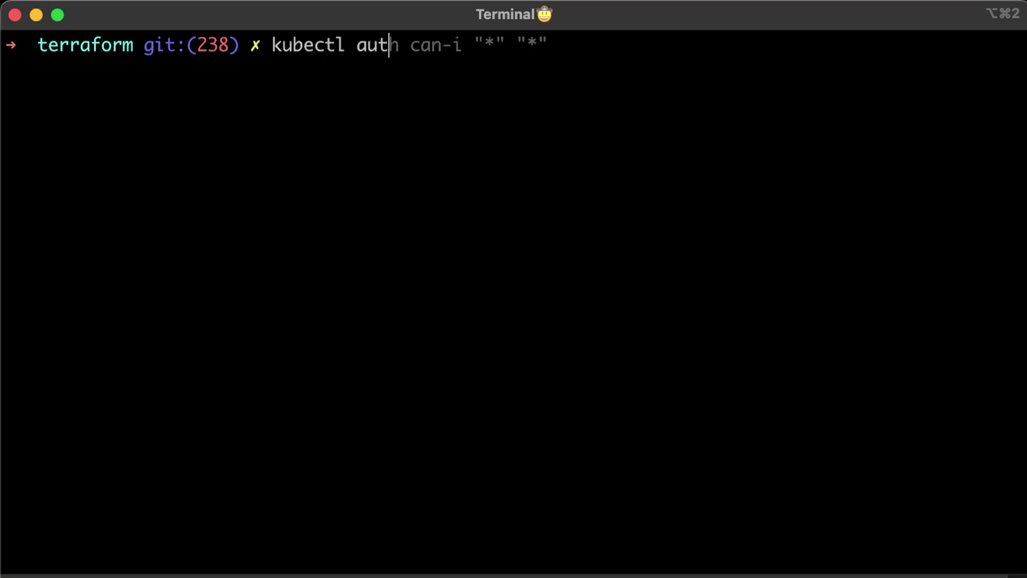
key("Right")
key("Return")
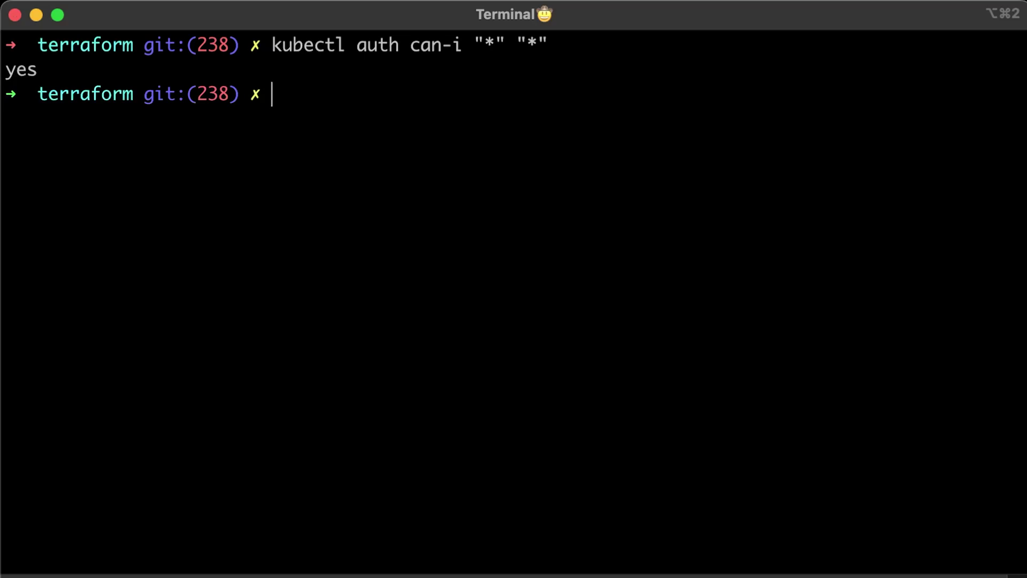
Step: Clear Terminal, close the Connect dialog in Chrome, and open the demo cluster's details page
key("ctrl+l")
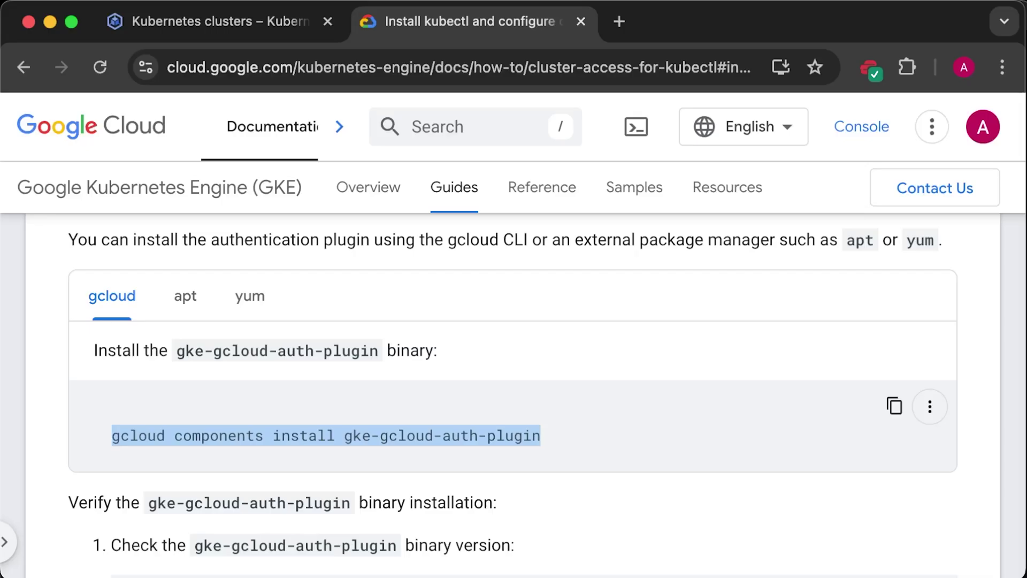
left_click(683, 382)
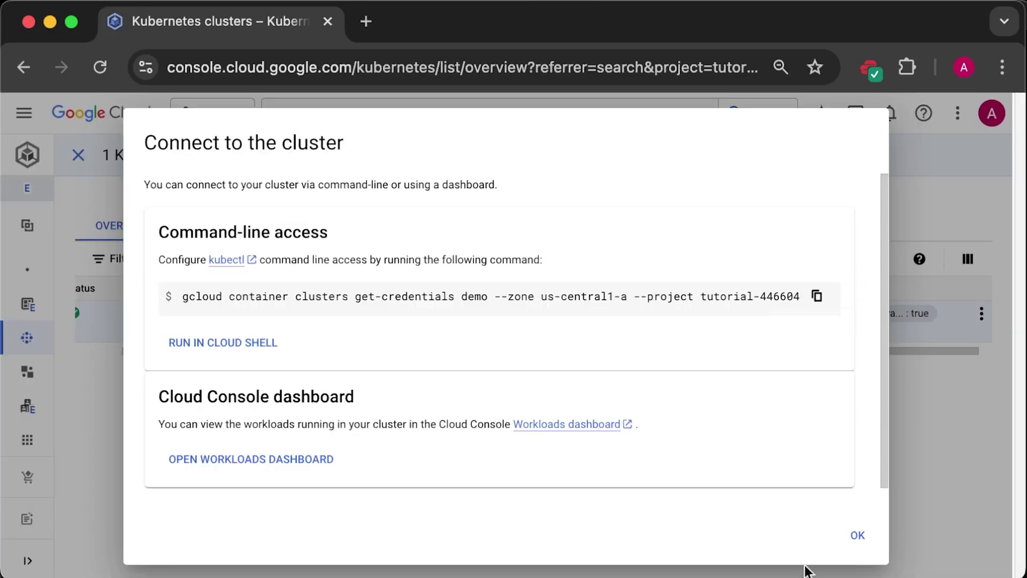
left_click(854, 536)
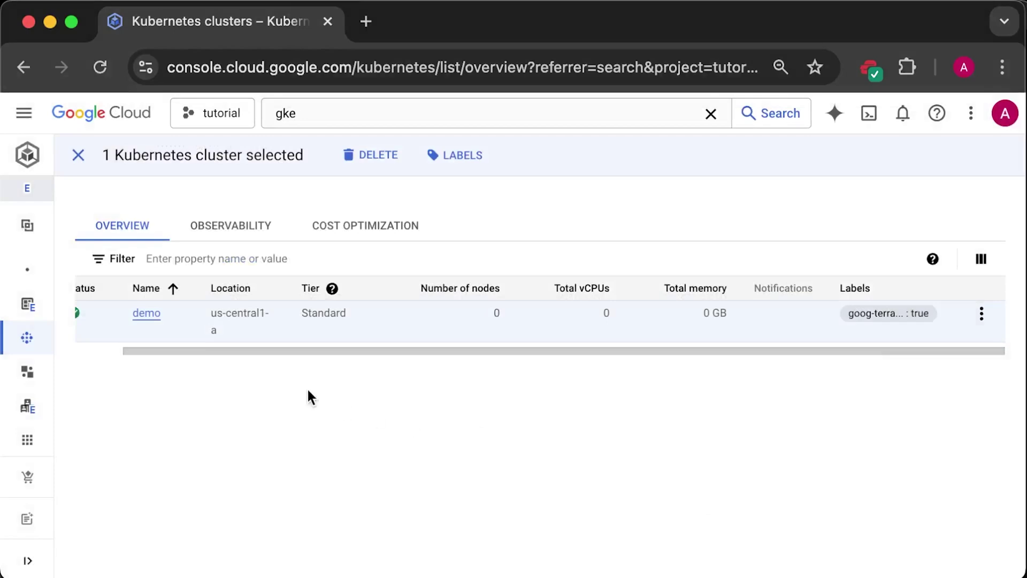
left_click(152, 313)
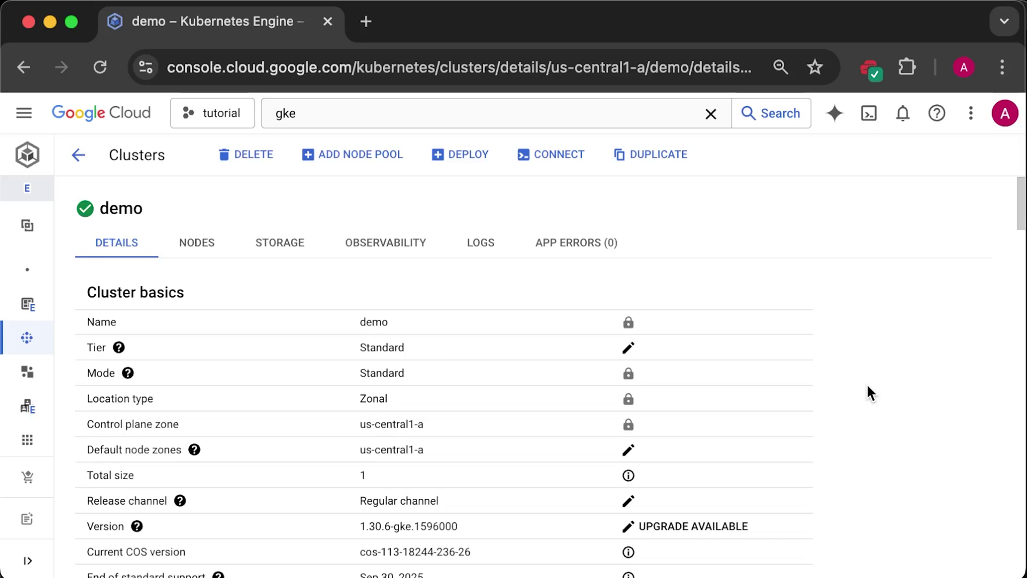
scroll(869, 393, "down", 3)
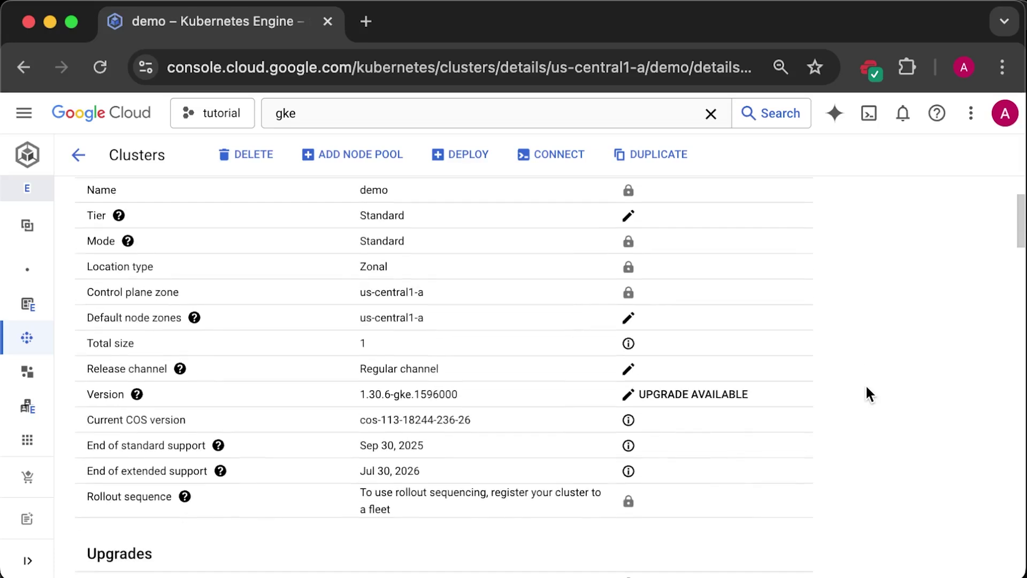
scroll(866, 390, "down", 1)
scroll(866, 390, "down", 4)
scroll(864, 390, "down", 2)
scroll(864, 389, "down", 1)
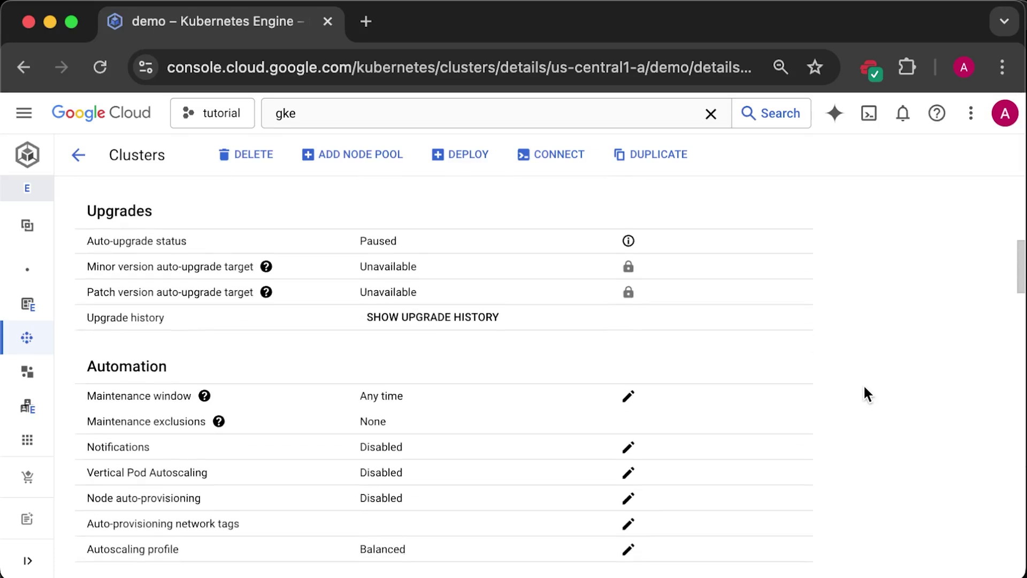
scroll(865, 392, "down", 1)
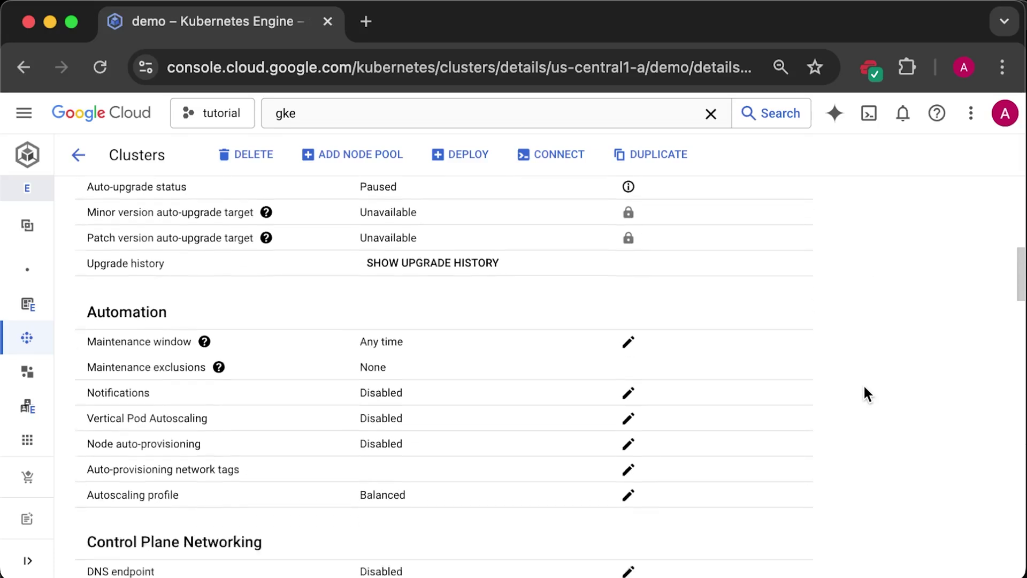